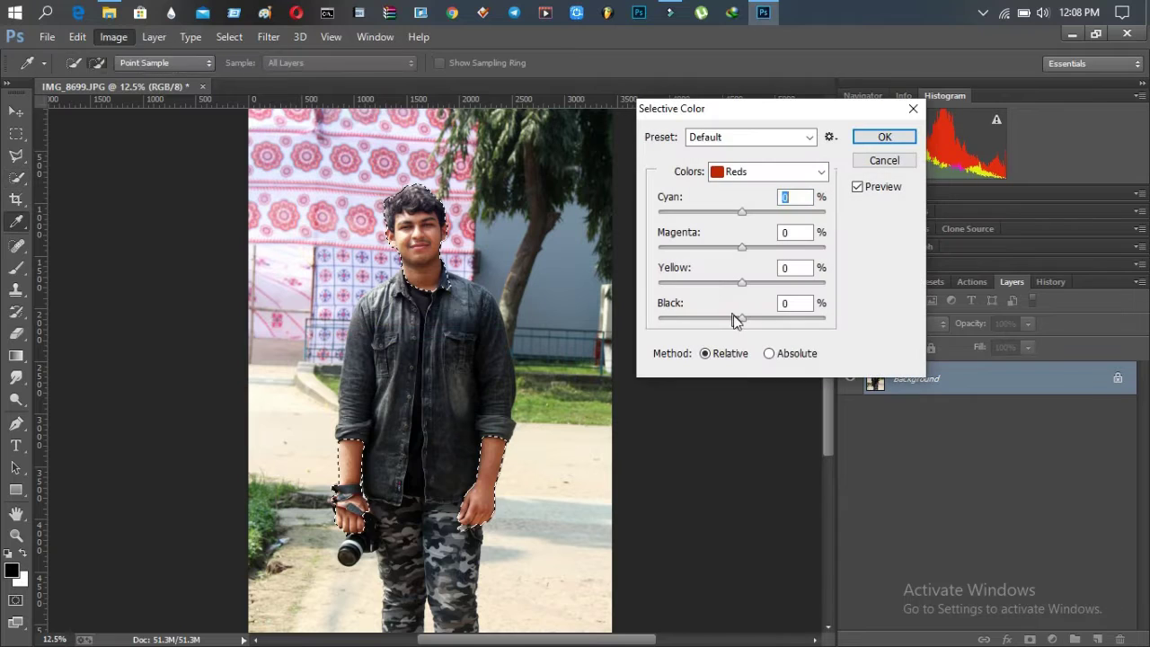
# - Lighten the selected skin by lowering Black in the Reds with Selective Color, and clear the selection
pyautogui.moveTo(732, 318); pyautogui.dragTo(663, 312)
pyautogui.click(884, 137)
pyautogui.press('w')
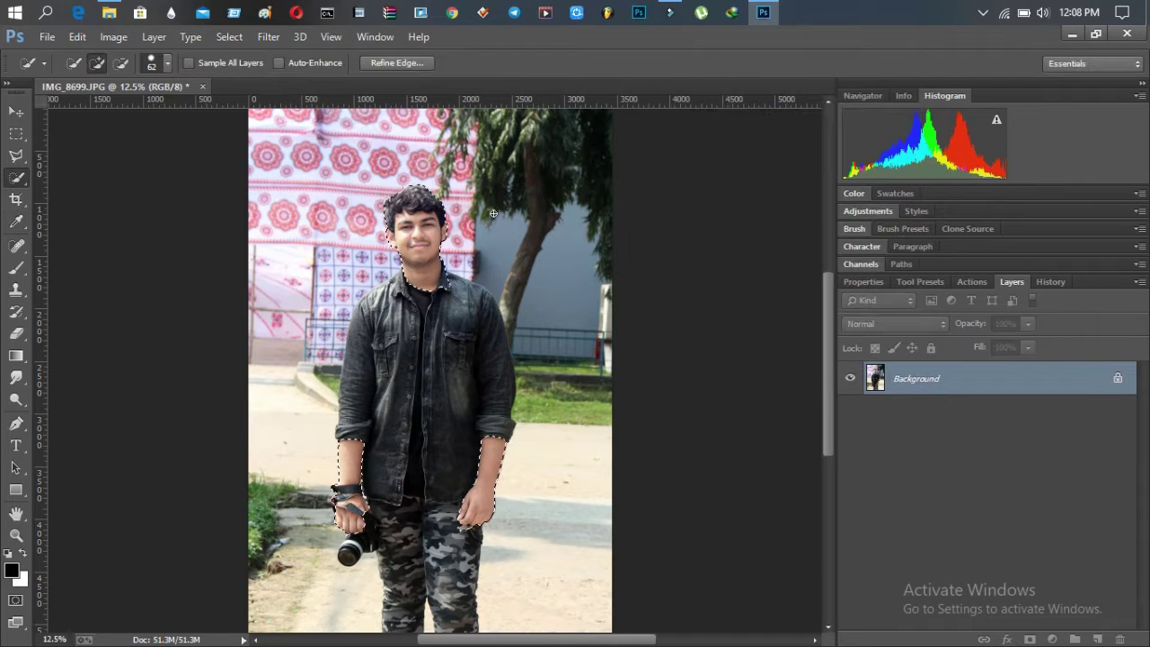
pyautogui.rightClick(456, 243)
pyautogui.click(488, 257)
# - In the Camera Raw Filter, set Clarity to +49 and HSL luminance to Yellows +47, Greens +43, Aquas +38 and Blues +37
pyautogui.click(268, 37)
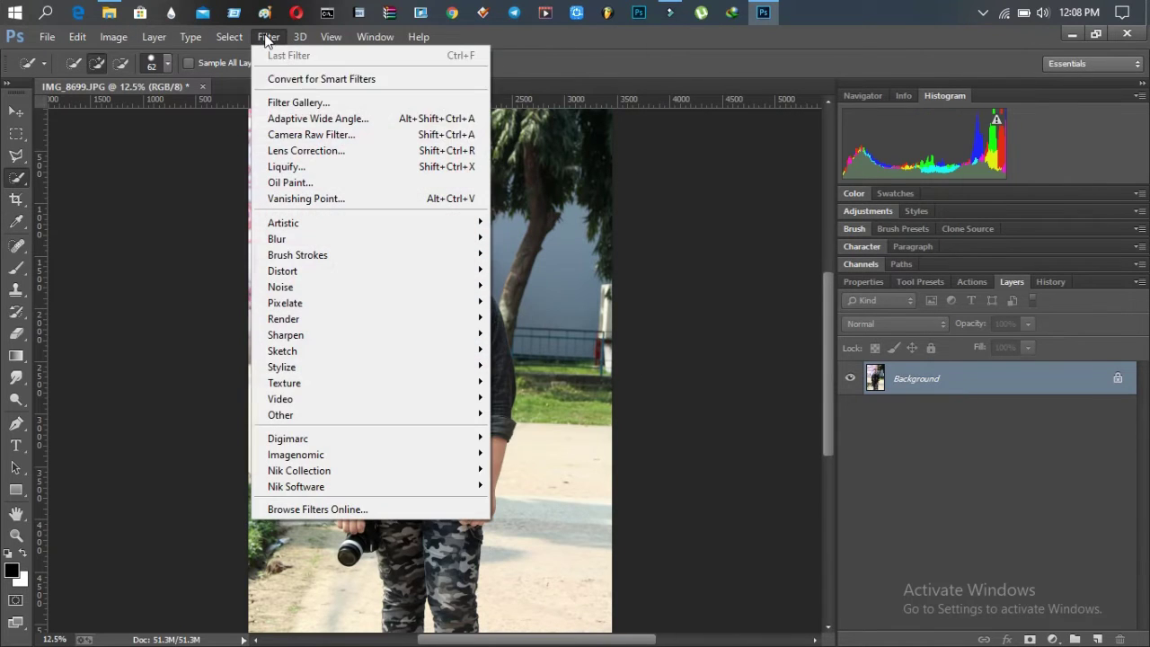
pyautogui.click(315, 135)
pyautogui.moveTo(933, 570); pyautogui.dragTo(982, 572)
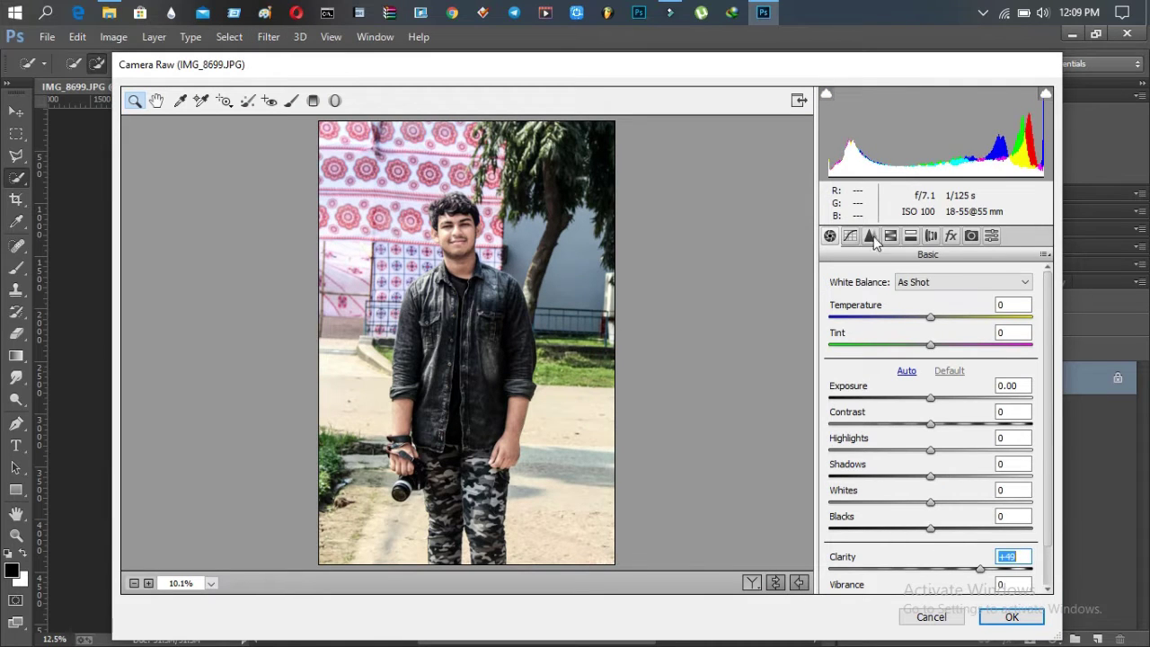
pyautogui.click(889, 236)
pyautogui.moveTo(937, 412); pyautogui.dragTo(974, 495)
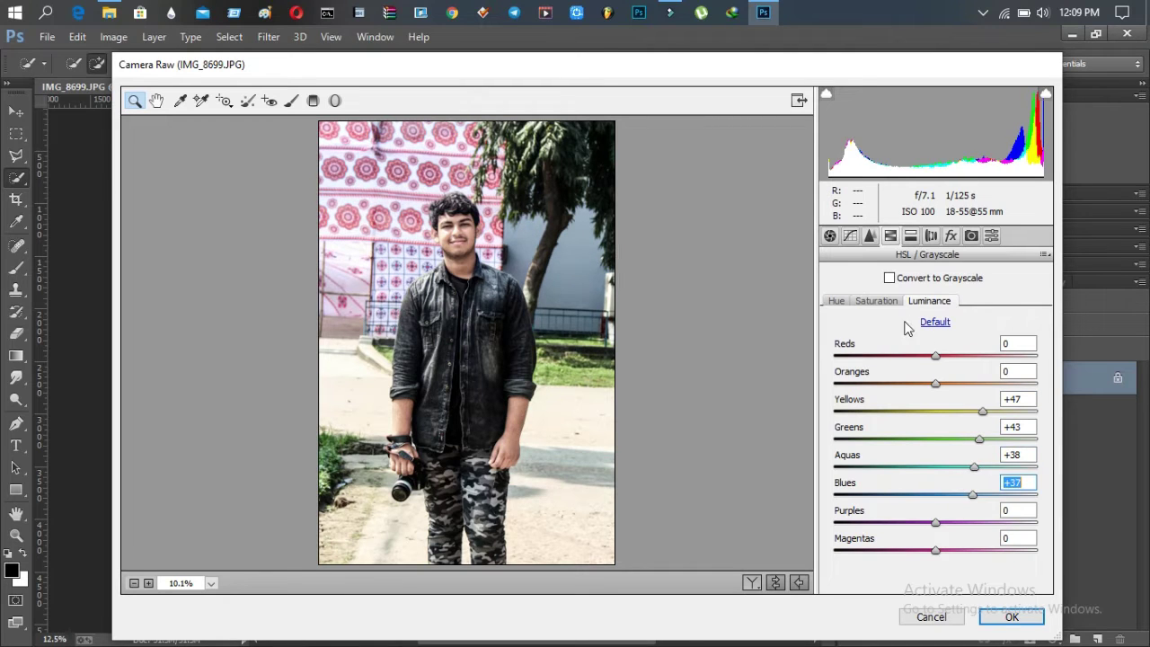
# - Raise the HSL saturation of Yellows, Greens, Aquas and Blues to +100
pyautogui.click(876, 301)
pyautogui.moveTo(935, 411); pyautogui.dragTo(1063, 406)
pyautogui.moveTo(936, 439); pyautogui.dragTo(1038, 439)
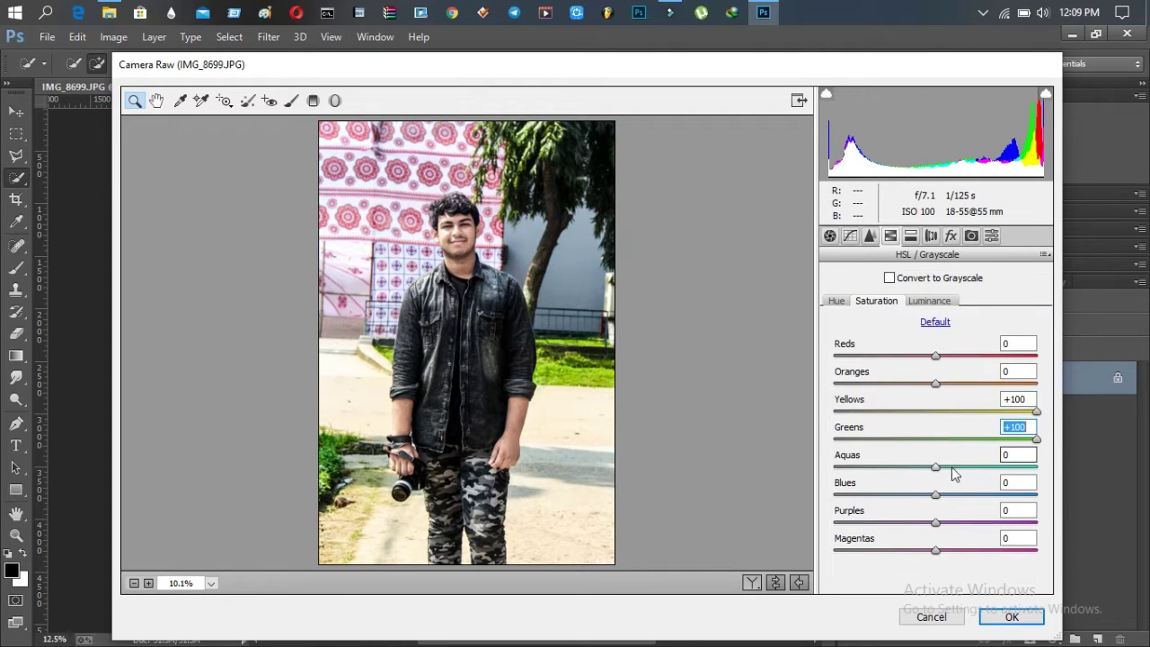
pyautogui.moveTo(951, 467); pyautogui.dragTo(1032, 468)
pyautogui.moveTo(936, 495); pyautogui.dragTo(1042, 495)
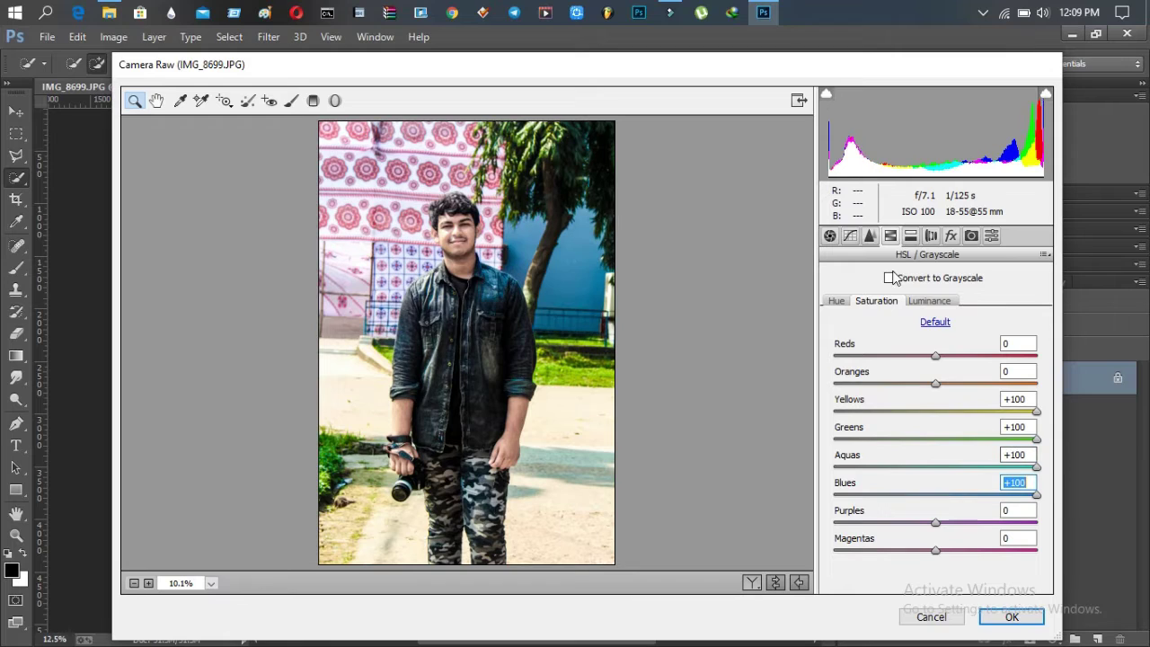
# - Lower the HSL luminance of Yellows and Greens, readjust Aquas and Blues, and apply the Camera Raw Filter
pyautogui.click(928, 301)
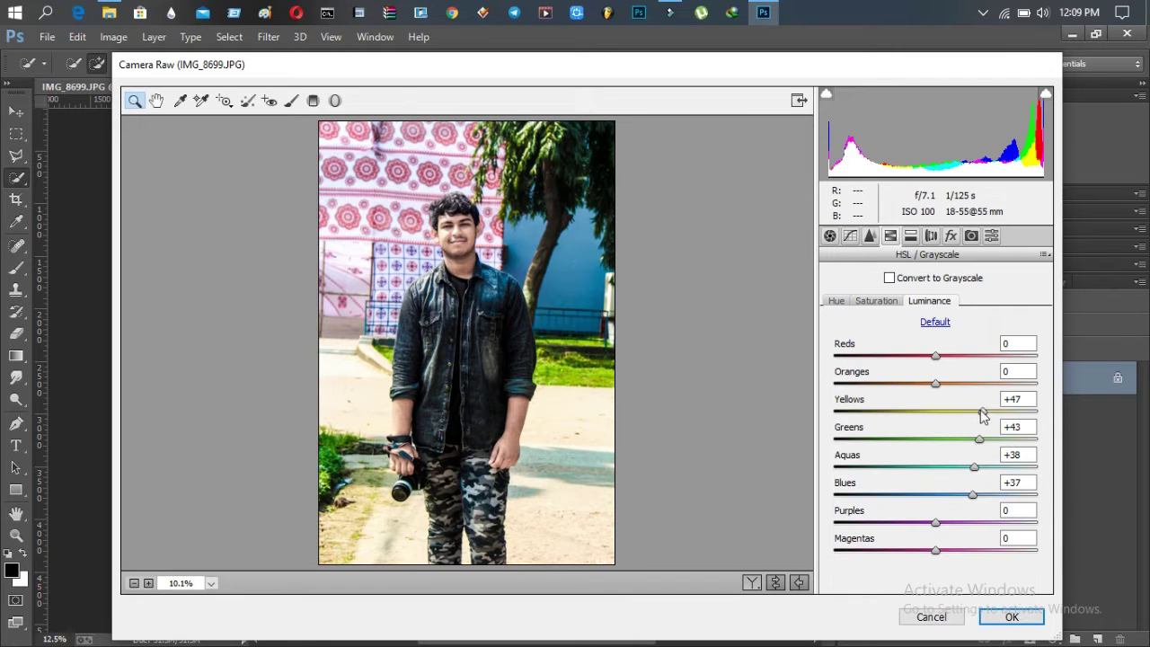
pyautogui.moveTo(984, 412); pyautogui.dragTo(926, 412)
pyautogui.moveTo(983, 439); pyautogui.dragTo(921, 439)
pyautogui.moveTo(979, 476); pyautogui.dragTo(969, 497)
pyautogui.click(1012, 616)
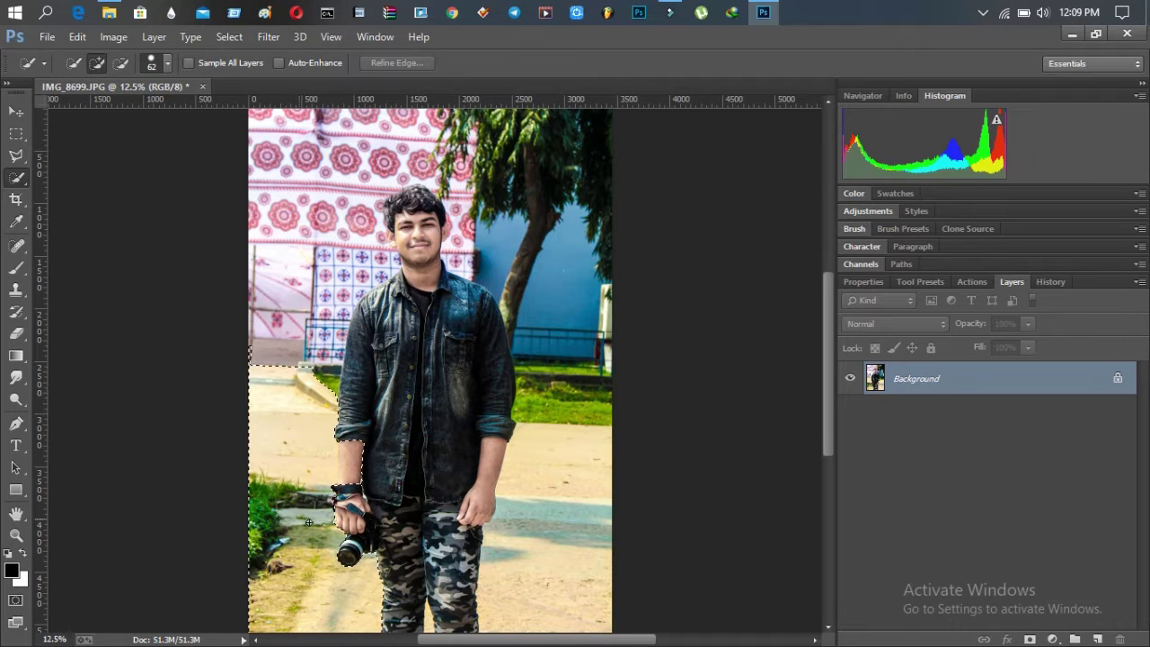
# - Extend the quick selection over the whole background around the man and subtract the spots where it covers him
pyautogui.moveTo(347, 148)
pyautogui.mouseDown()
pyautogui.moveTo(320, 370)
pyautogui.moveTo(356, 292)
pyautogui.mouseUp()
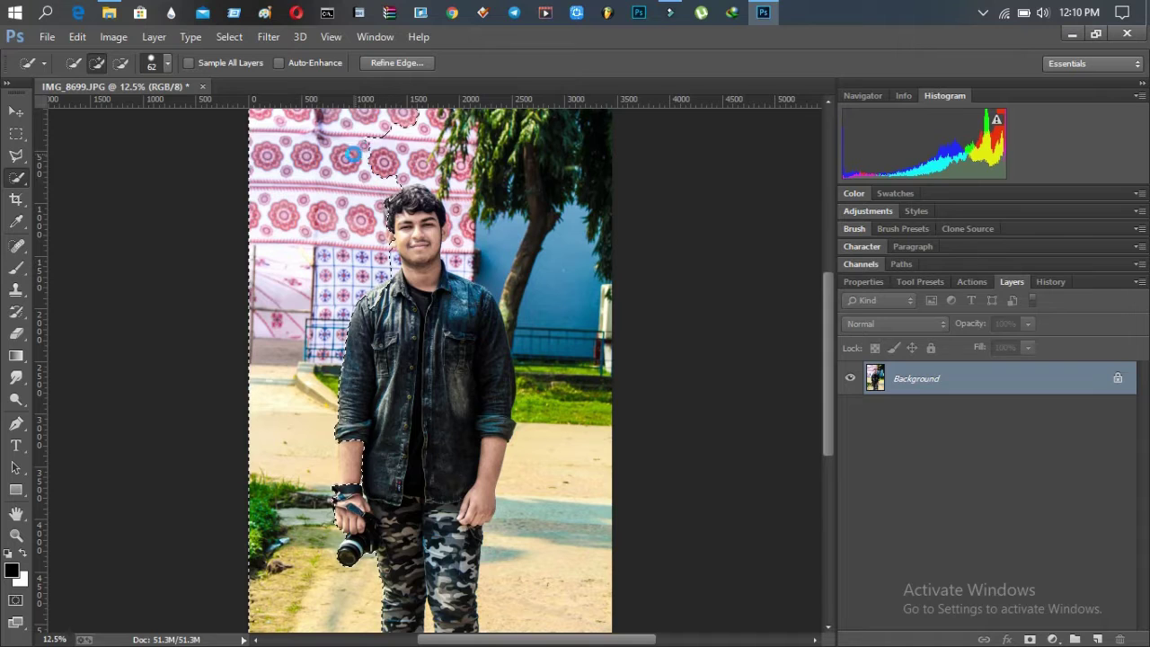
pyautogui.moveTo(445, 116)
pyautogui.mouseDown()
pyautogui.moveTo(570, 179)
pyautogui.moveTo(582, 257)
pyautogui.moveTo(561, 575)
pyautogui.moveTo(603, 373)
pyautogui.moveTo(603, 280)
pyautogui.moveTo(518, 257)
pyautogui.moveTo(413, 160)
pyautogui.mouseUp()
pyautogui.moveTo(486, 268); pyautogui.dragTo(456, 261)
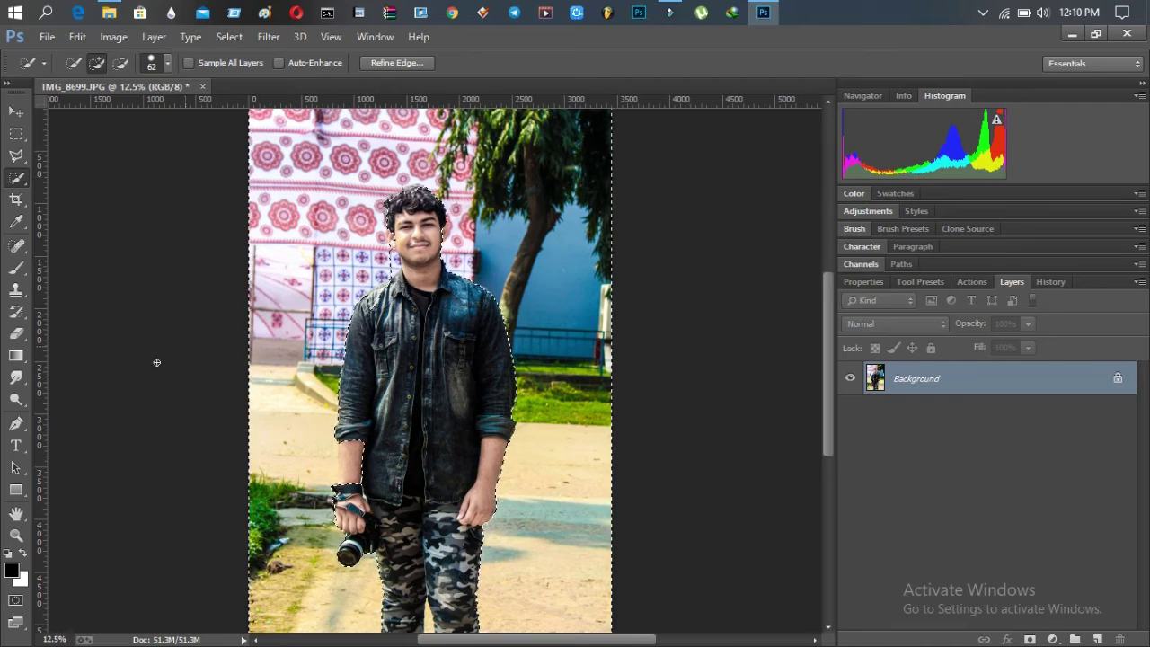
pyautogui.press('alt')
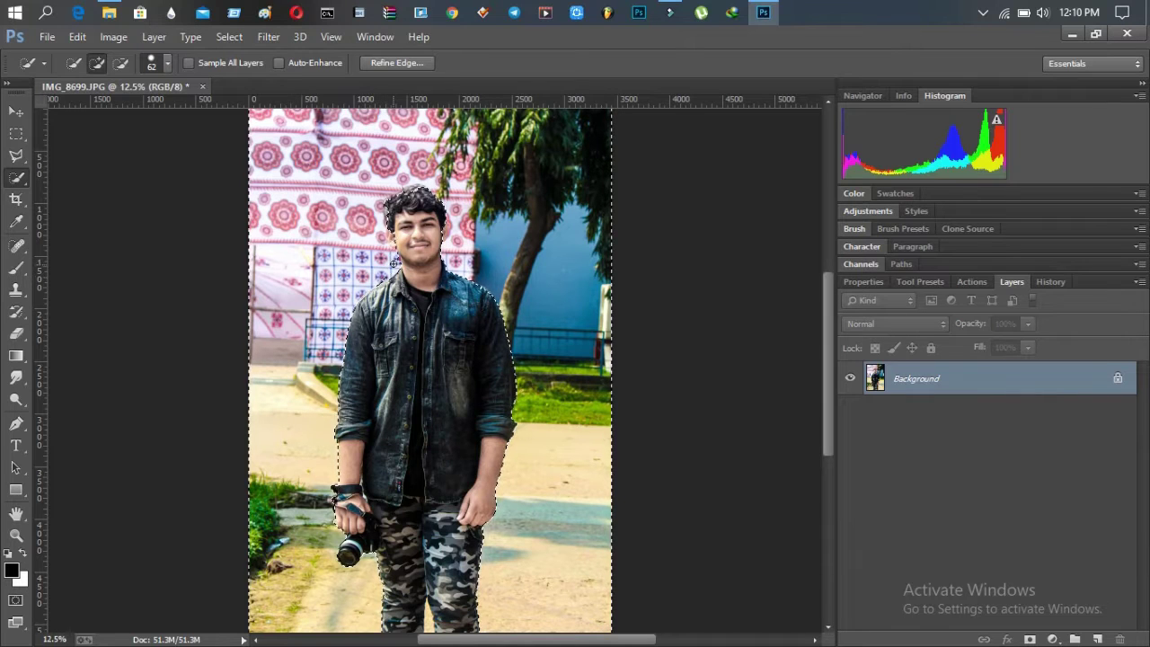
pyautogui.press('alt')
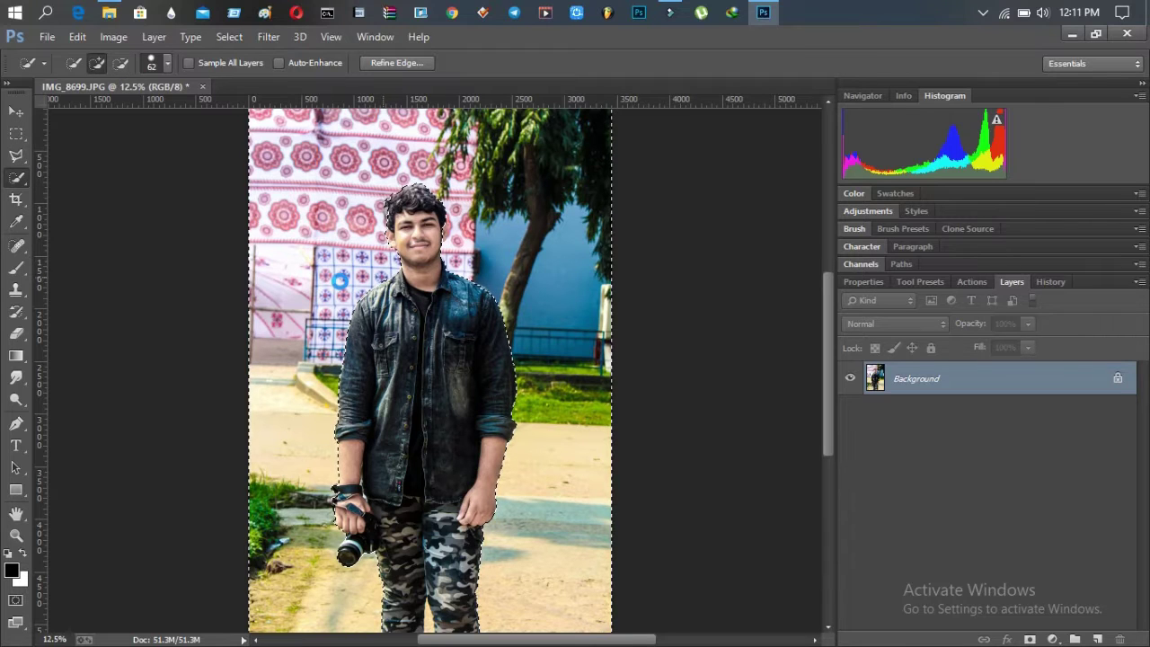
# - Shift the hue and saturation of the selected background with a Hue/Saturation adjustment
pyautogui.click(113, 37)
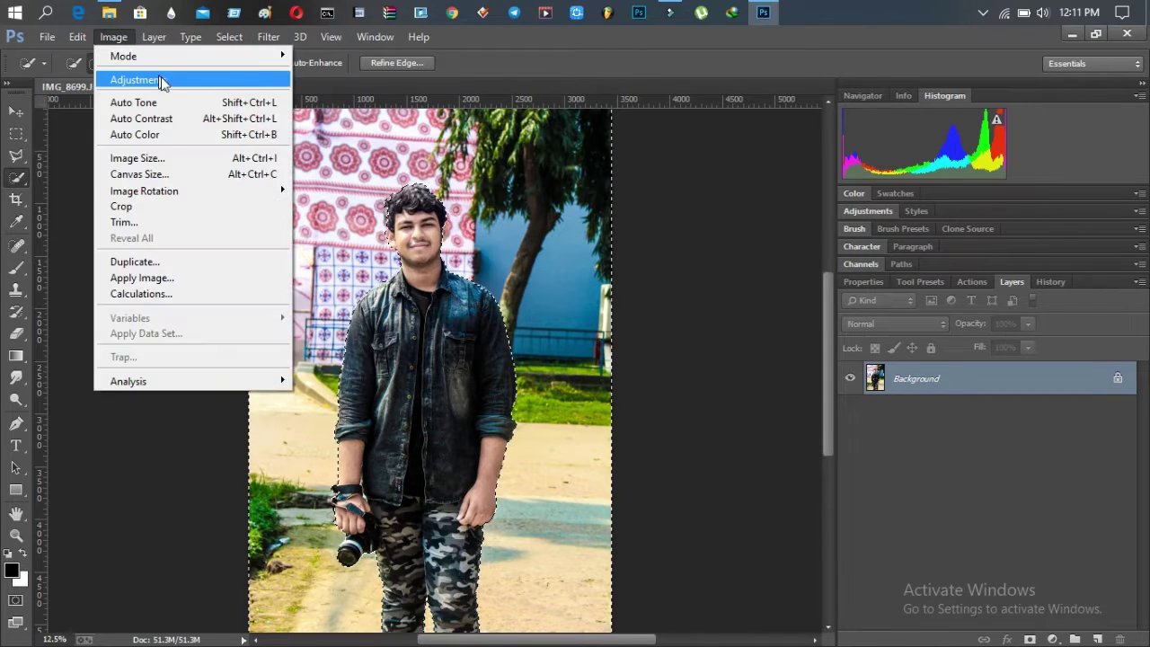
pyautogui.moveTo(162, 80)
pyautogui.click(341, 167)
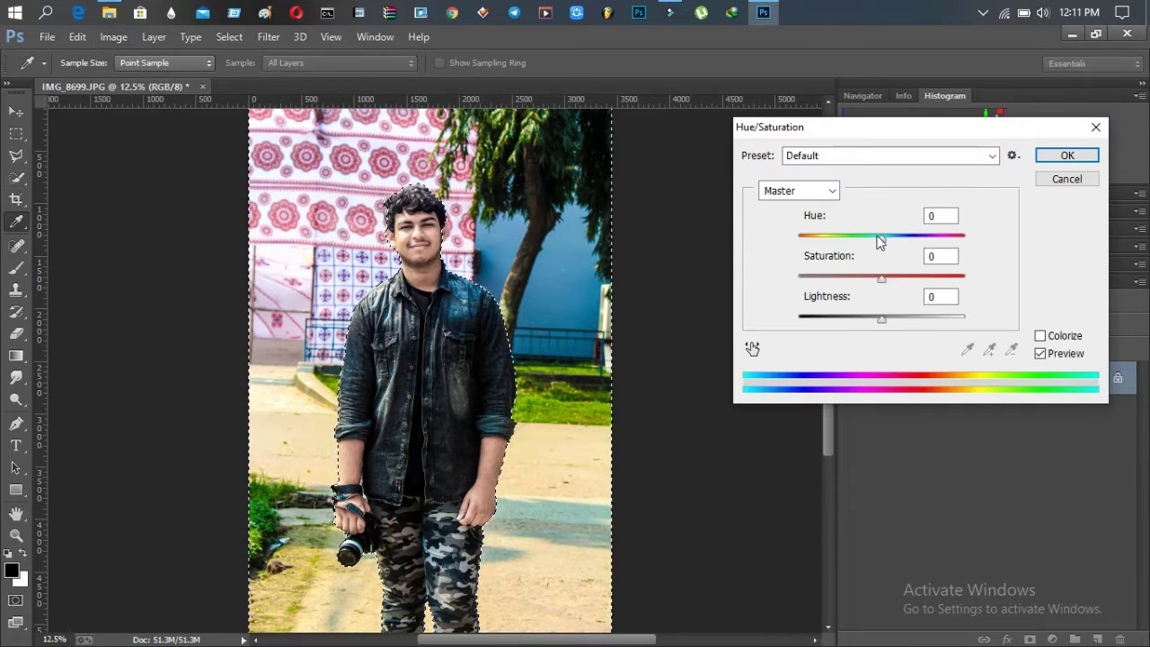
pyautogui.moveTo(878, 239); pyautogui.dragTo(898, 276)
pyautogui.click(1065, 156)
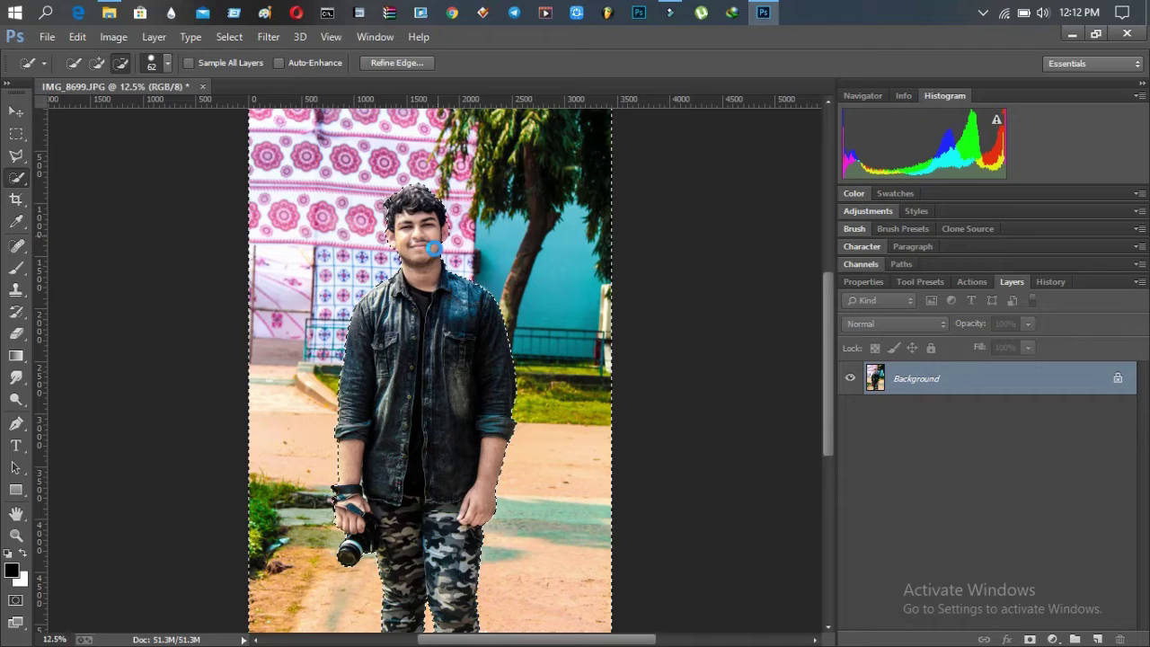
# - Apply a Lens Blur with a radius of 73 to the selected background and clear the selection
pyautogui.click(269, 37)
pyautogui.moveTo(273, 236)
pyautogui.click(528, 370)
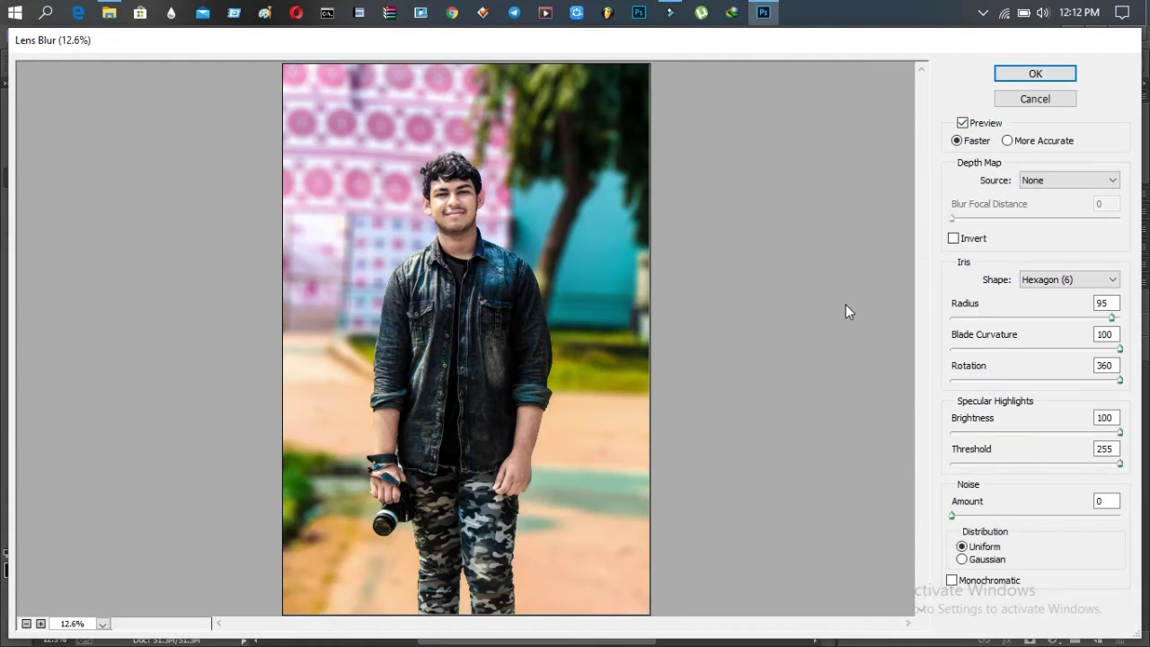
pyautogui.moveTo(1112, 318); pyautogui.dragTo(1076, 318)
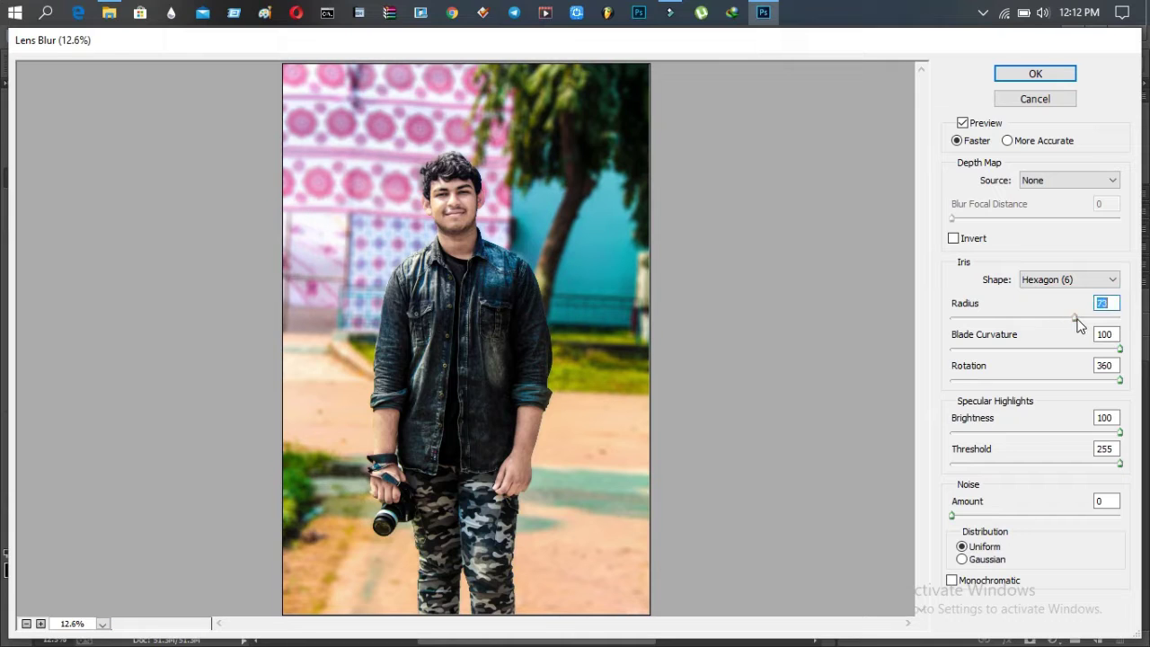
pyautogui.click(1030, 72)
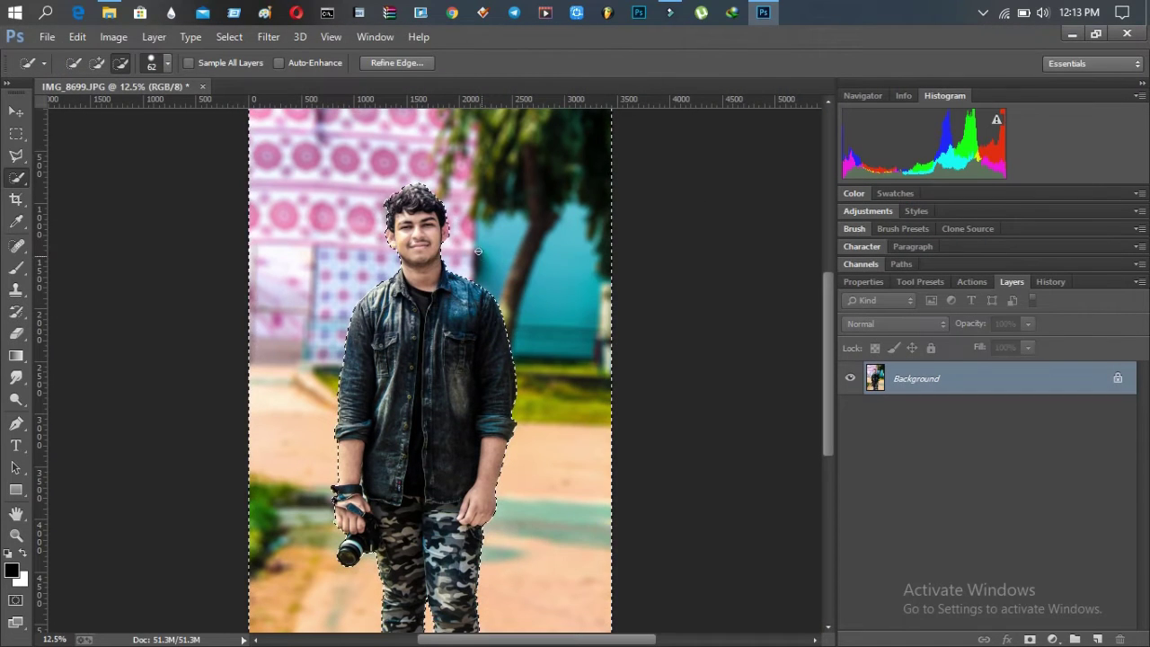
pyautogui.rightClick(496, 236)
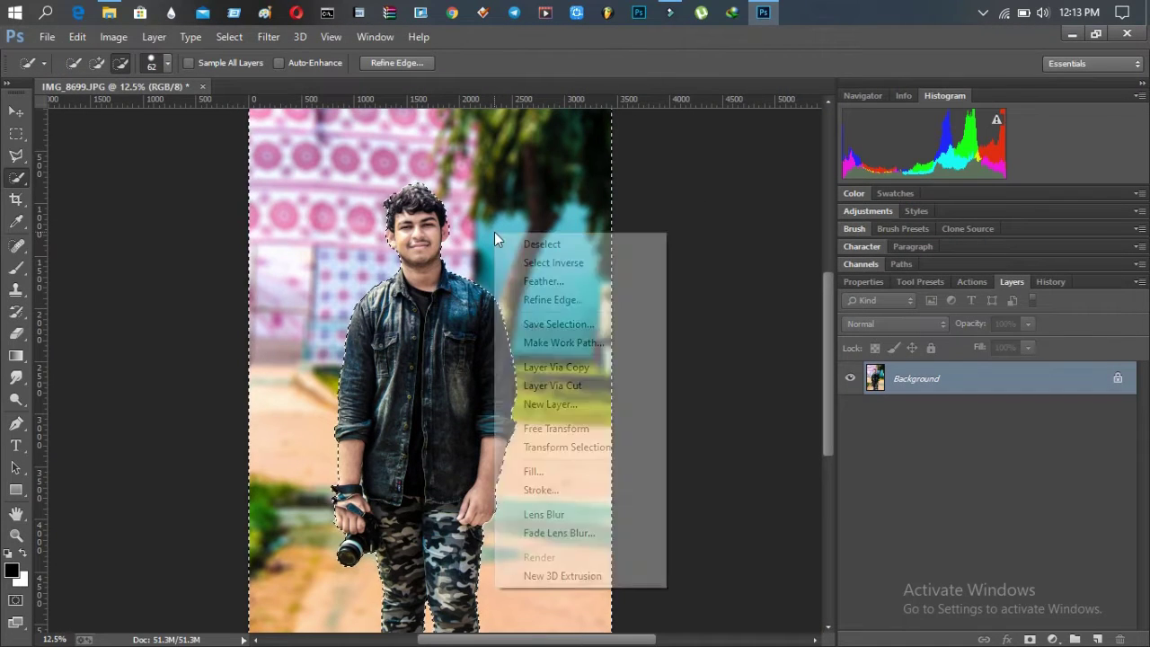
pyautogui.click(530, 247)
# - Set up the Smudge tool for the hair with the 59 px textured brush tip, size 71 px and strength 66%
pyautogui.click(17, 535)
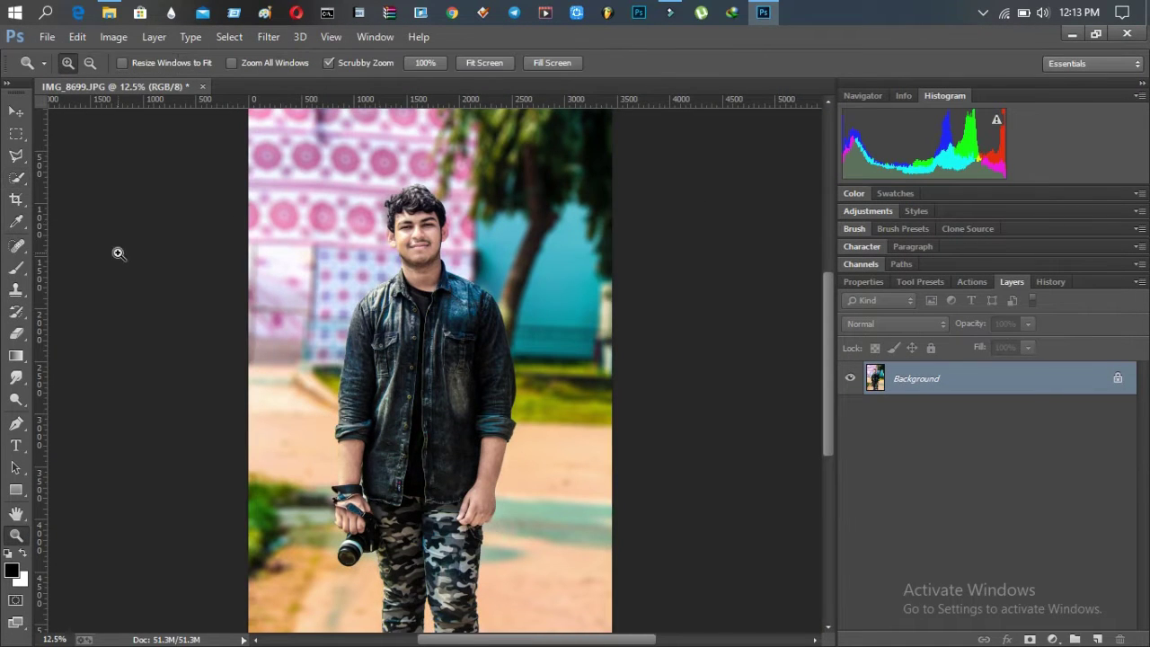
pyautogui.moveTo(435, 219); pyautogui.dragTo(834, 281)
pyautogui.scroll(3, 825, 265)
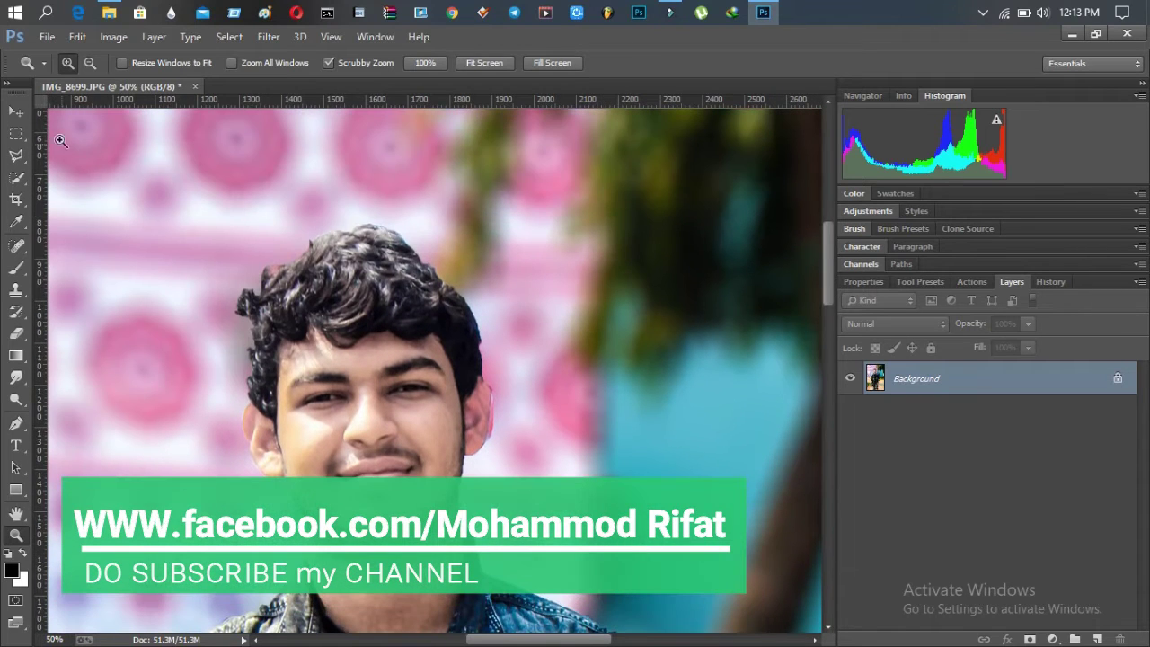
pyautogui.click(16, 377)
pyautogui.click(86, 64)
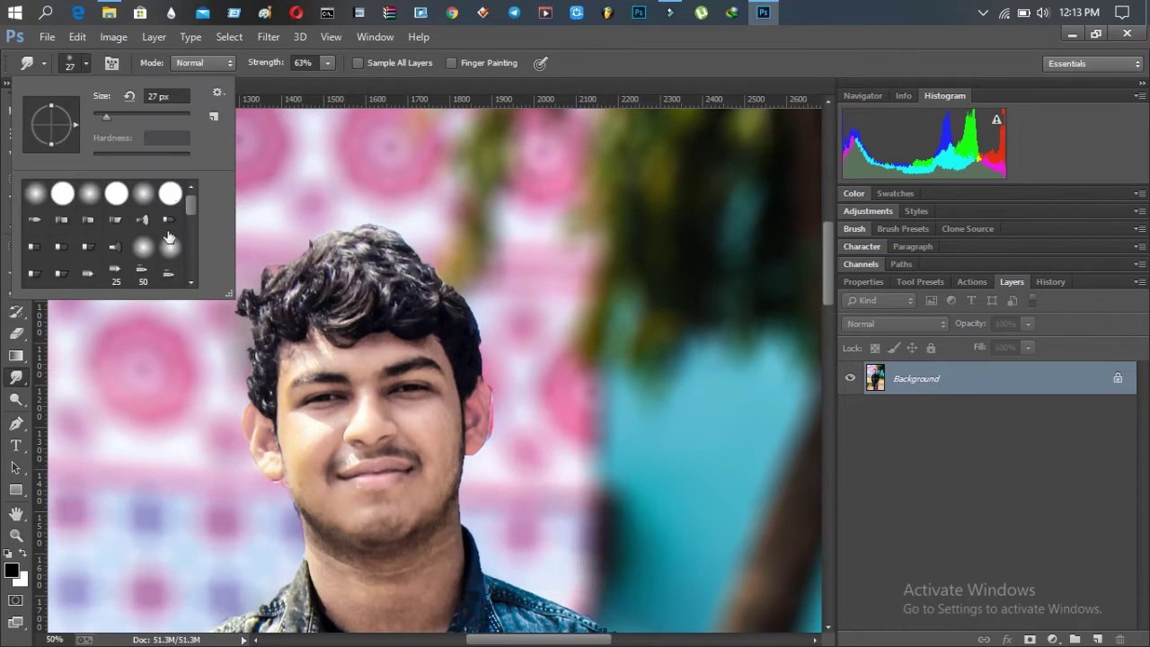
pyautogui.moveTo(192, 198); pyautogui.dragTo(192, 239)
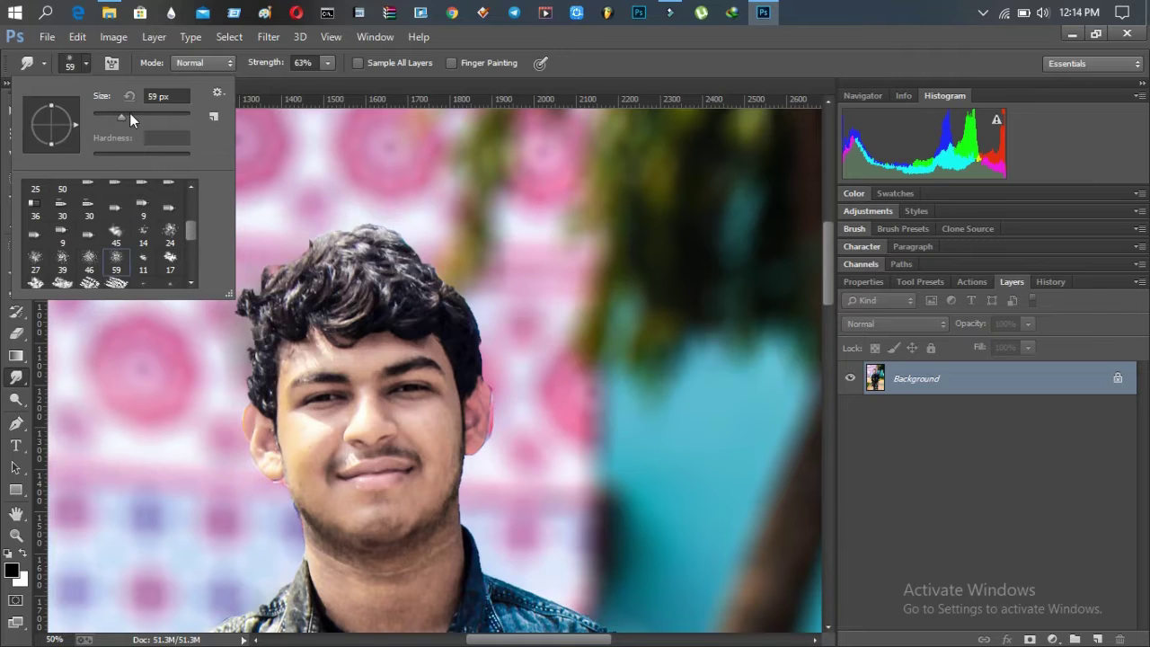
pyautogui.moveTo(133, 117); pyautogui.dragTo(127, 117)
pyautogui.click(326, 60)
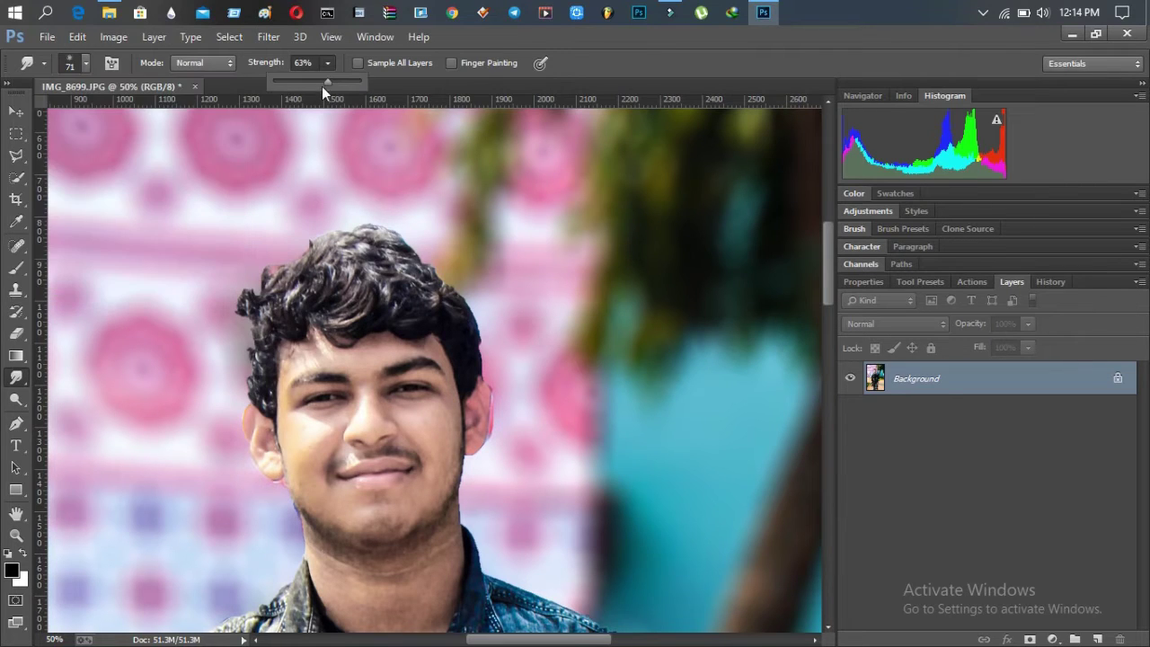
pyautogui.moveTo(322, 86); pyautogui.dragTo(330, 82)
# - Smudge the hair along its strands from the outer edges in to the fringe for a smooth painted look
pyautogui.moveTo(229, 343)
pyautogui.mouseDown()
pyautogui.moveTo(253, 370)
pyautogui.moveTo(262, 317)
pyautogui.moveTo(248, 341)
pyautogui.moveTo(247, 318)
pyautogui.moveTo(274, 312)
pyautogui.moveTo(308, 269)
pyautogui.moveTo(266, 272)
pyautogui.moveTo(294, 309)
pyautogui.mouseUp()
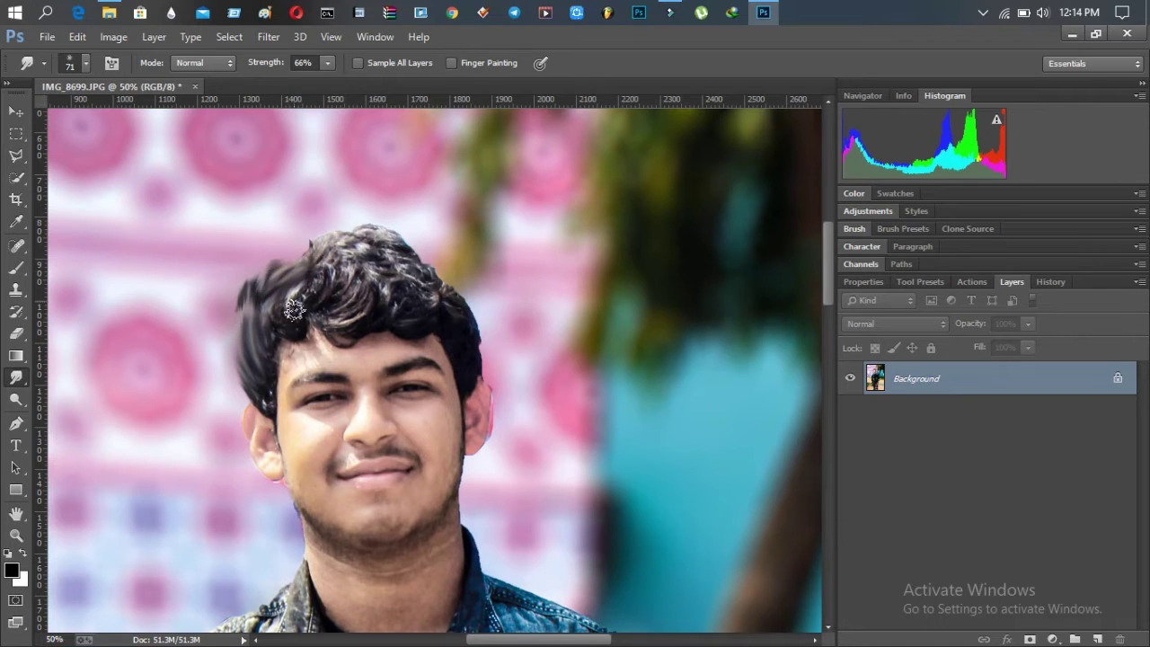
pyautogui.moveTo(312, 258)
pyautogui.mouseDown()
pyautogui.moveTo(341, 235)
pyautogui.moveTo(388, 228)
pyautogui.moveTo(376, 246)
pyautogui.moveTo(383, 260)
pyautogui.moveTo(447, 286)
pyautogui.mouseUp()
pyautogui.moveTo(478, 363)
pyautogui.mouseDown()
pyautogui.moveTo(486, 318)
pyautogui.moveTo(472, 326)
pyautogui.moveTo(466, 286)
pyautogui.moveTo(446, 269)
pyautogui.moveTo(435, 299)
pyautogui.moveTo(442, 249)
pyautogui.mouseUp()
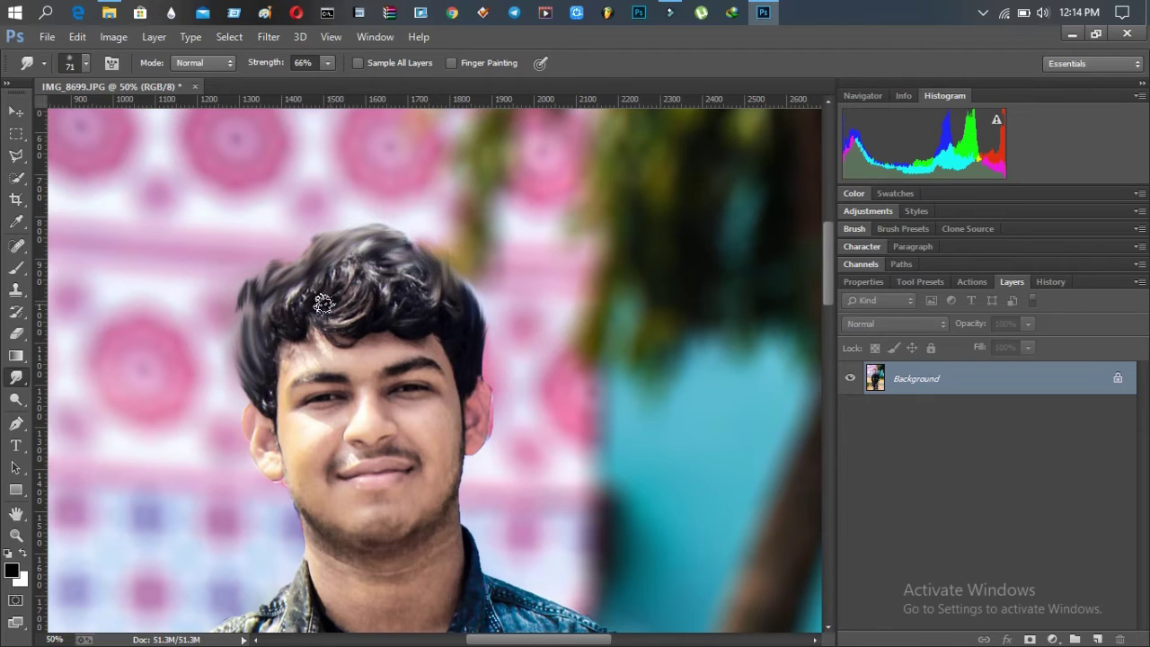
pyautogui.moveTo(324, 304)
pyautogui.mouseDown()
pyautogui.moveTo(348, 253)
pyautogui.moveTo(287, 327)
pyautogui.moveTo(337, 314)
pyautogui.moveTo(383, 265)
pyautogui.moveTo(374, 314)
pyautogui.moveTo(418, 274)
pyautogui.moveTo(413, 256)
pyautogui.moveTo(415, 320)
pyautogui.moveTo(428, 297)
pyautogui.mouseUp()
pyautogui.moveTo(345, 334)
pyautogui.mouseDown()
pyautogui.moveTo(316, 326)
pyautogui.moveTo(348, 321)
pyautogui.mouseUp()
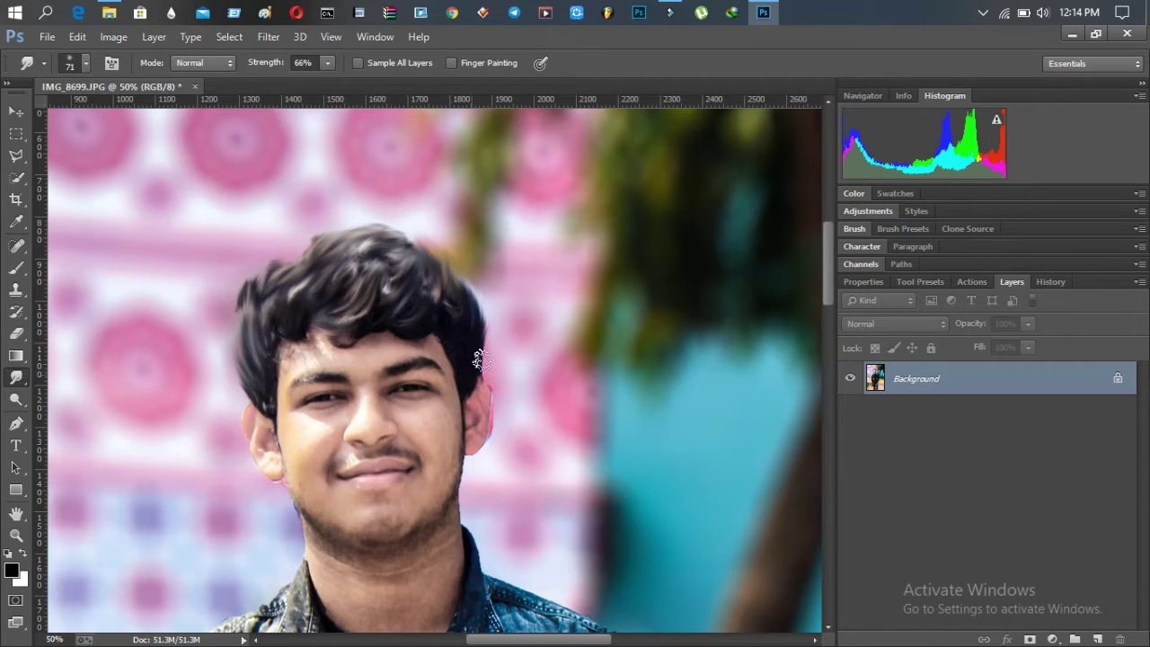
# - Smooth the facial skin with the Smudge tool, using the 104 px textured brush tip at size 64 px and strength 19%
pyautogui.moveTo(829, 265); pyautogui.dragTo(830, 289)
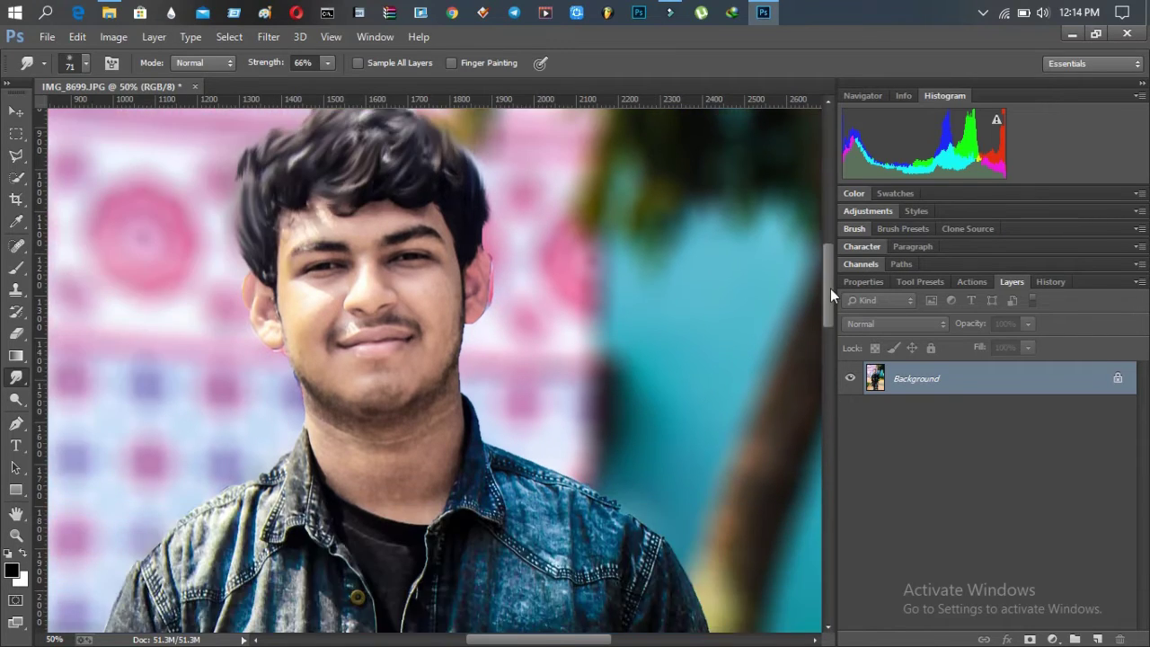
pyautogui.click(86, 63)
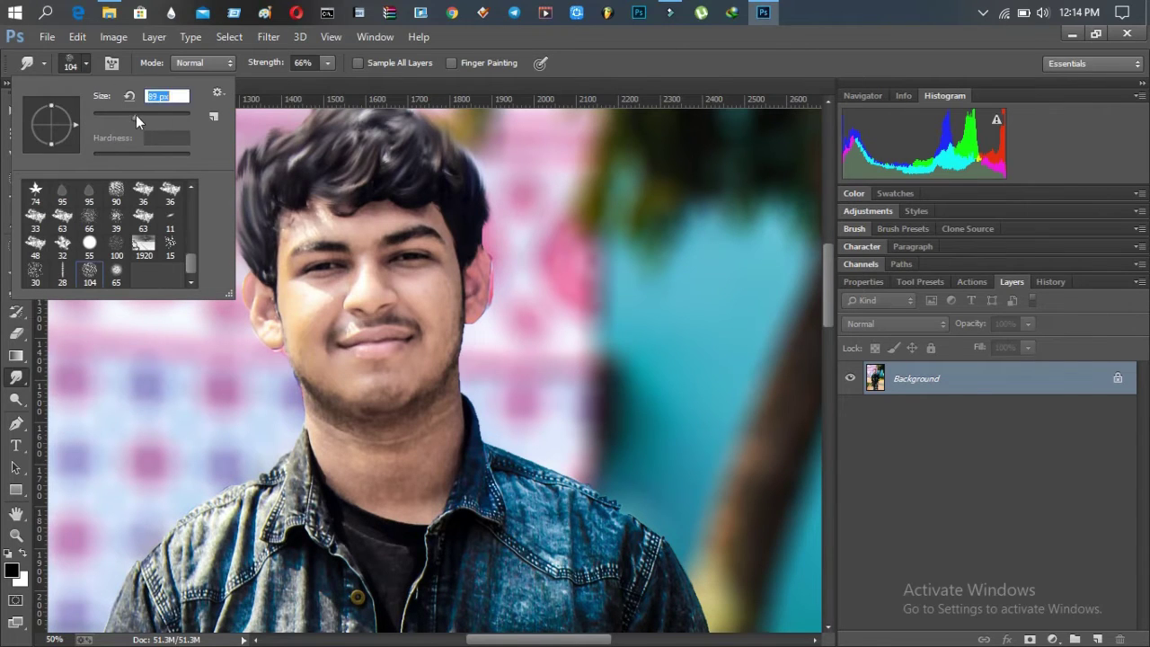
pyautogui.moveTo(135, 115); pyautogui.dragTo(124, 115)
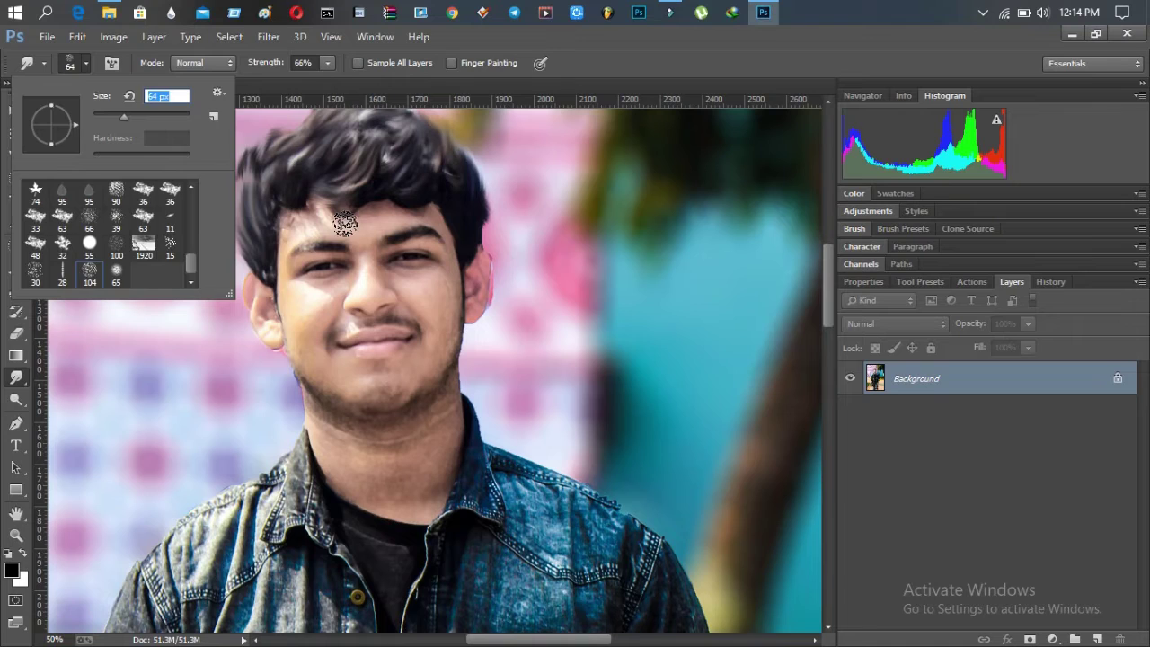
pyautogui.click(327, 63)
pyautogui.moveTo(286, 83); pyautogui.dragTo(287, 83)
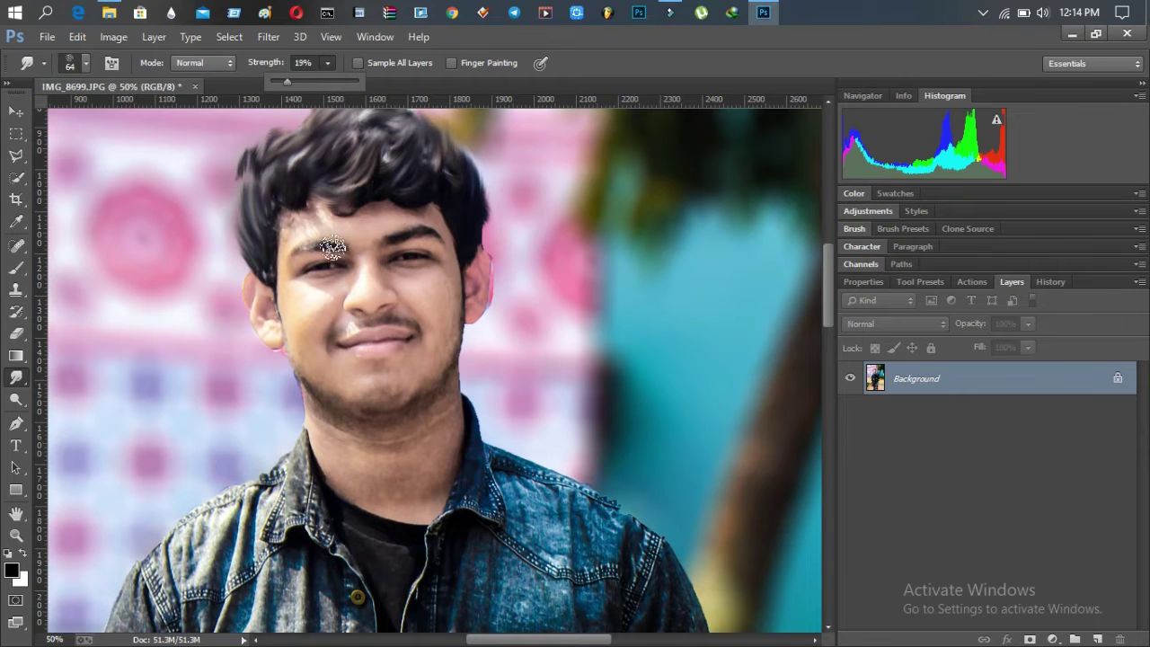
pyautogui.click(358, 226)
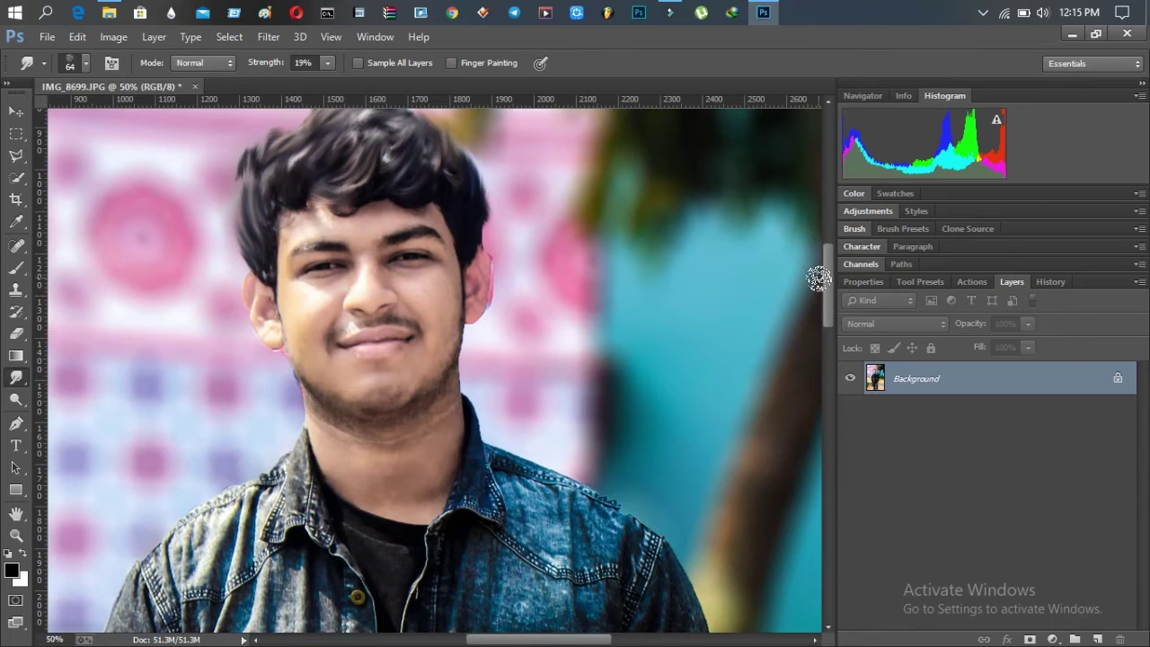
# - Smooth the skin of both forearms and hands with the Smudge tool at size 149 px and strength 19%
pyautogui.moveTo(825, 281); pyautogui.dragTo(829, 426)
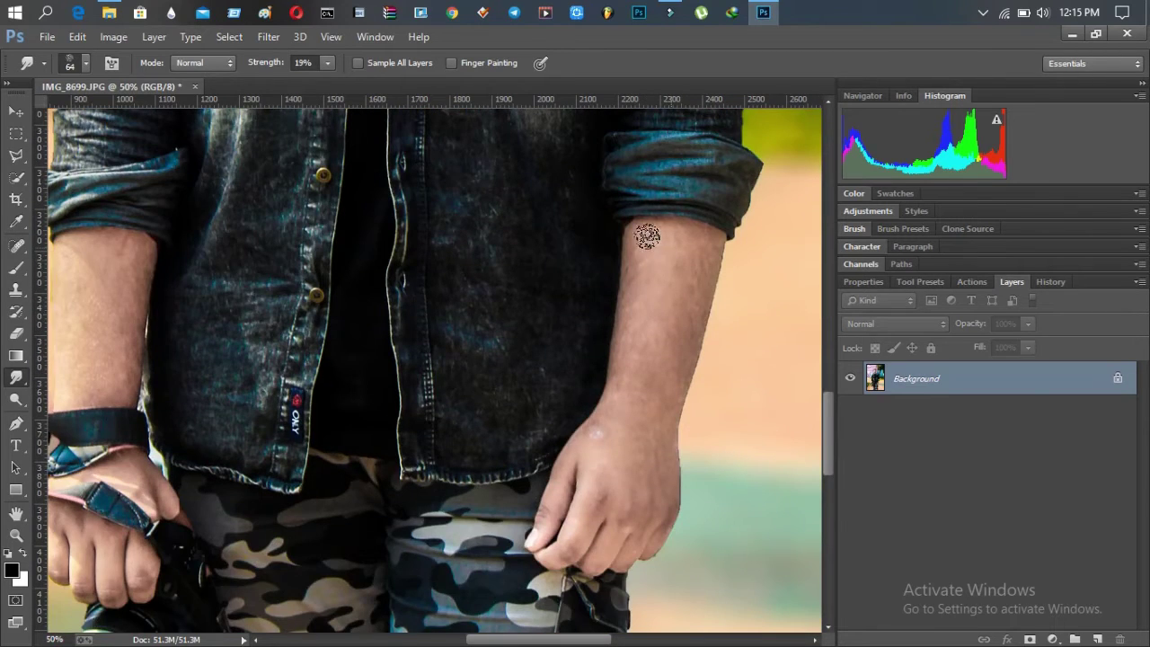
pyautogui.click(84, 64)
pyautogui.click(655, 321)
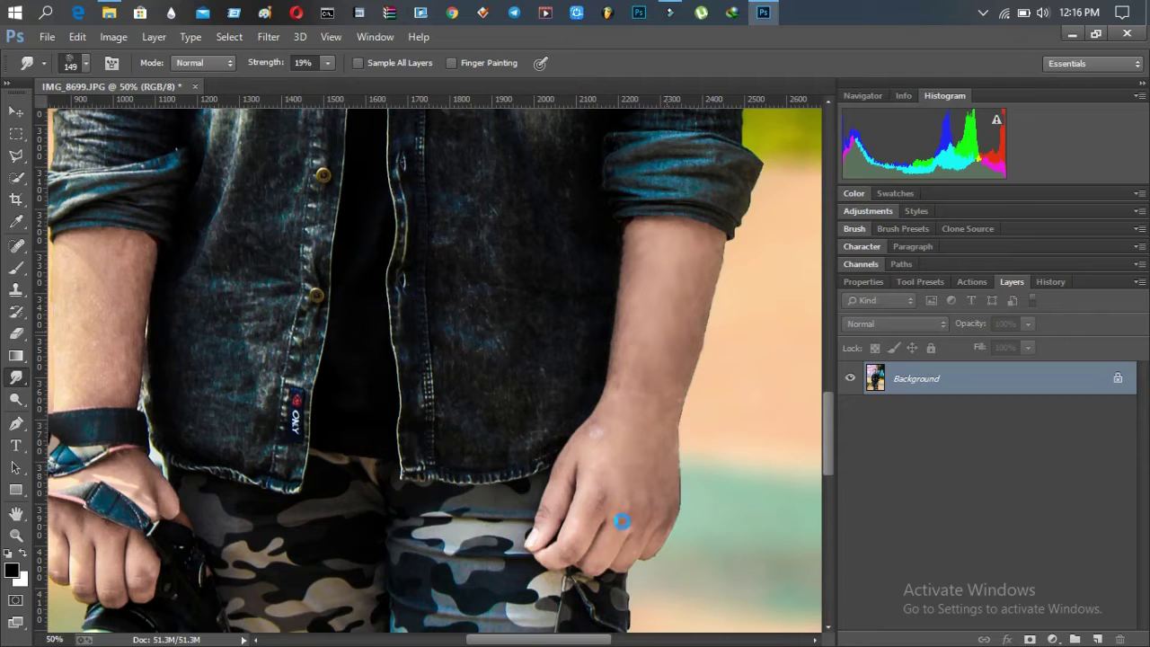
pyautogui.moveTo(543, 639); pyautogui.dragTo(484, 640)
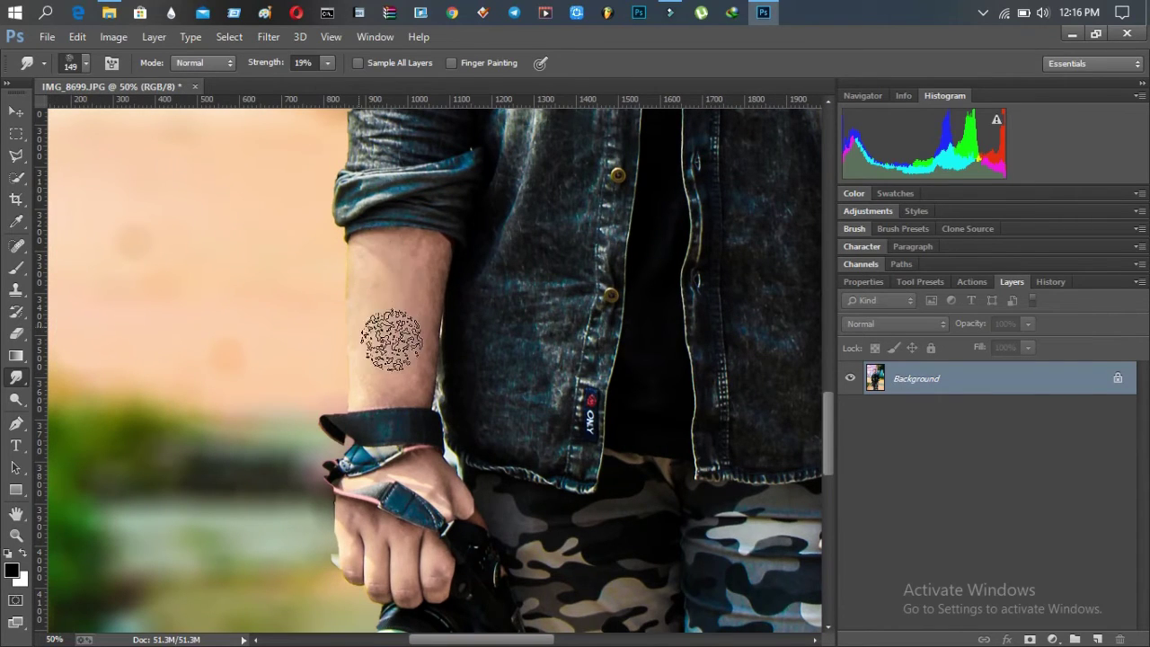
# - Browse to the PHOTOS\photo folder on Local Disk (F:) for an overlay image to open
pyautogui.click(16, 534)
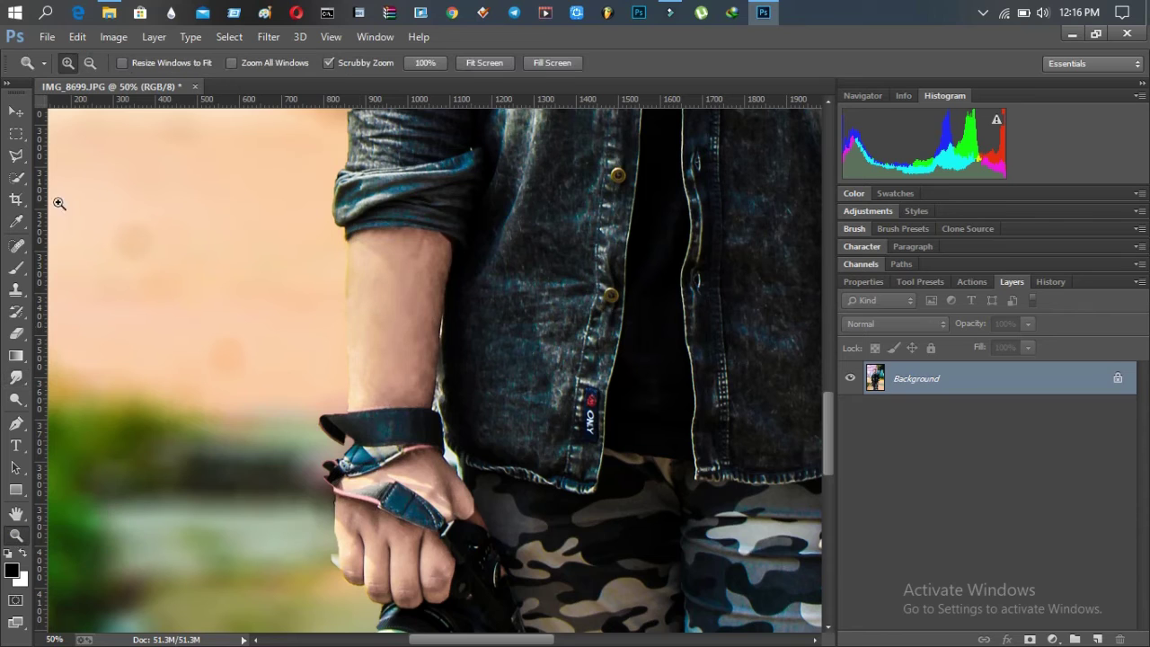
pyautogui.keyDown('alt'); pyautogui.click(417, 170); pyautogui.keyUp('alt')
pyautogui.keyDown('alt'); pyautogui.click(597, 181); pyautogui.keyUp('alt')
pyautogui.keyDown('alt'); pyautogui.click(617, 182); pyautogui.keyUp('alt')
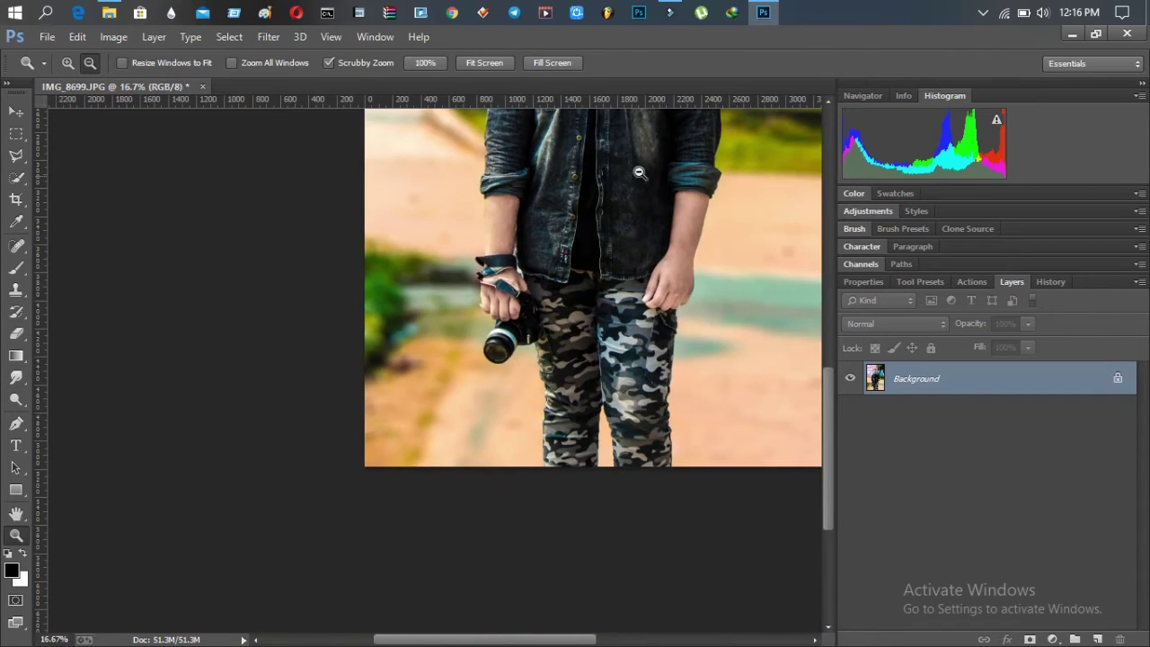
pyautogui.keyDown('alt'); pyautogui.click(662, 168); pyautogui.keyUp('alt')
pyautogui.click(15, 110)
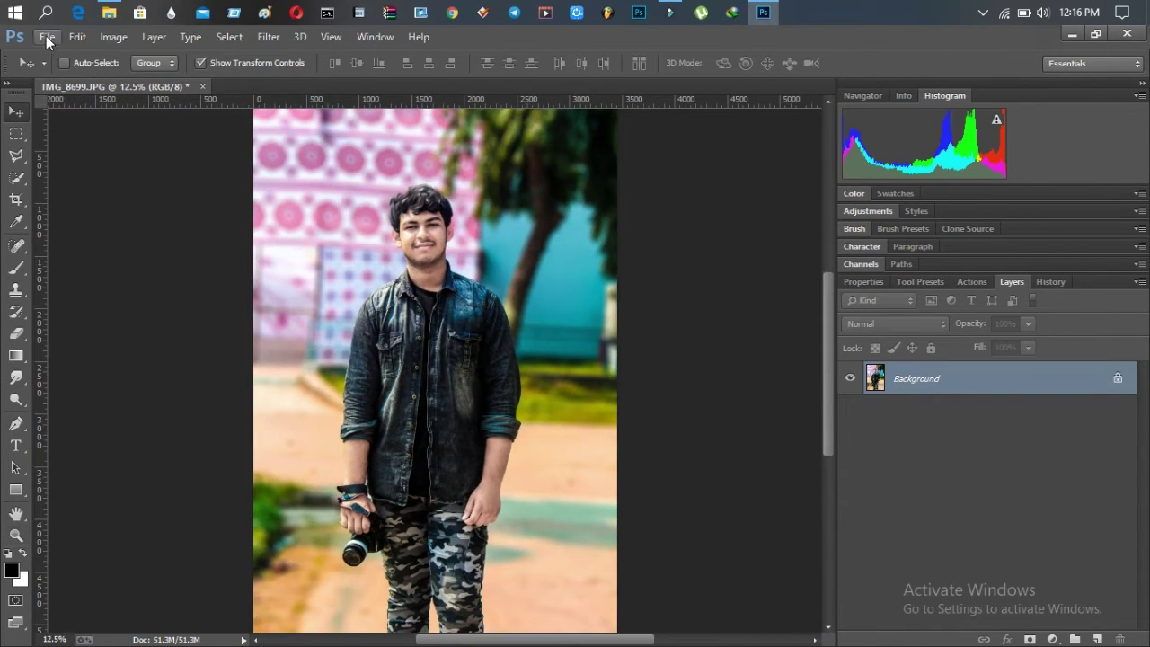
pyautogui.click(46, 36)
pyautogui.click(56, 72)
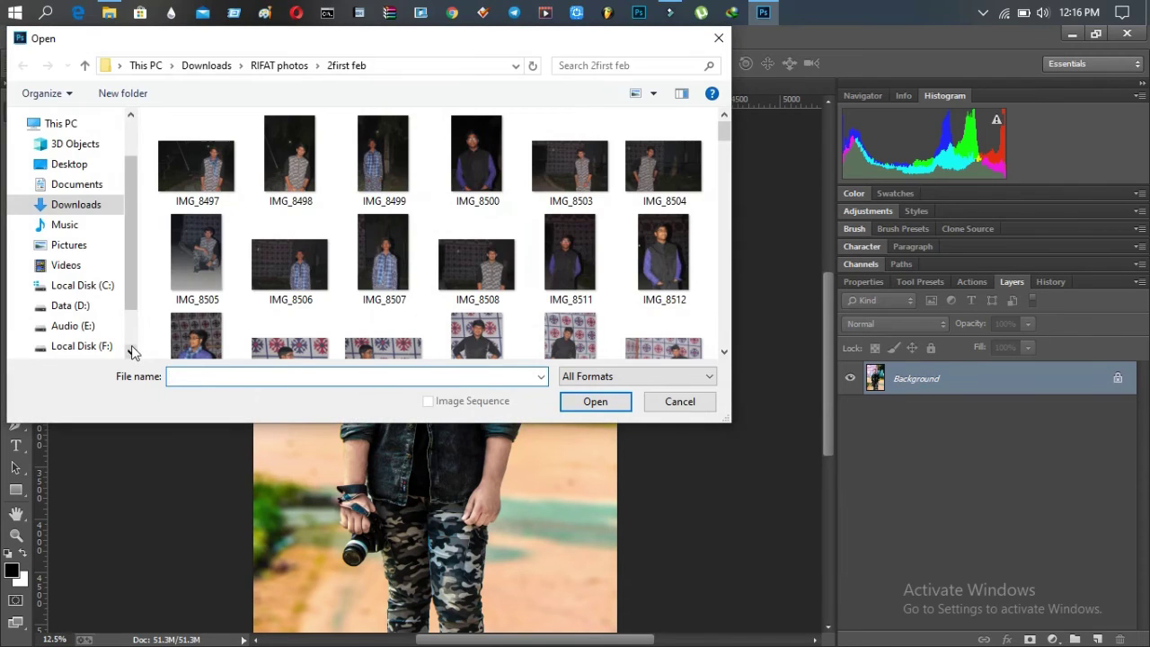
pyautogui.scroll(-1, 130, 350)
pyautogui.click(108, 285)
pyautogui.doubleClick(238, 350)
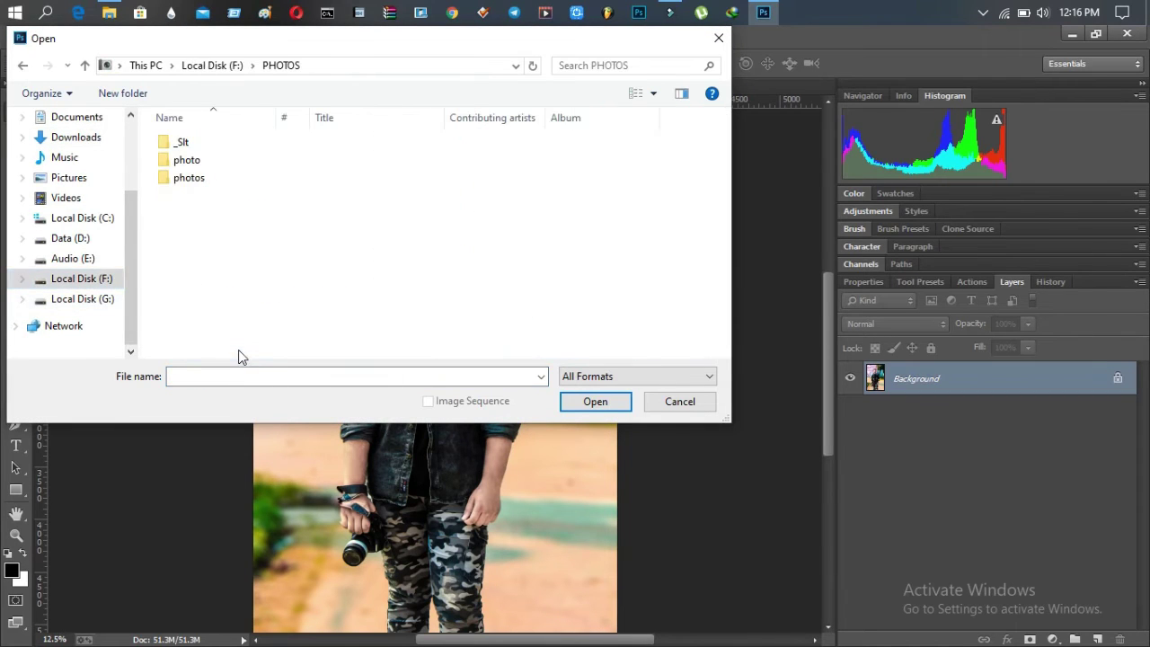
pyautogui.click(403, 161)
pyautogui.doubleClick(403, 159)
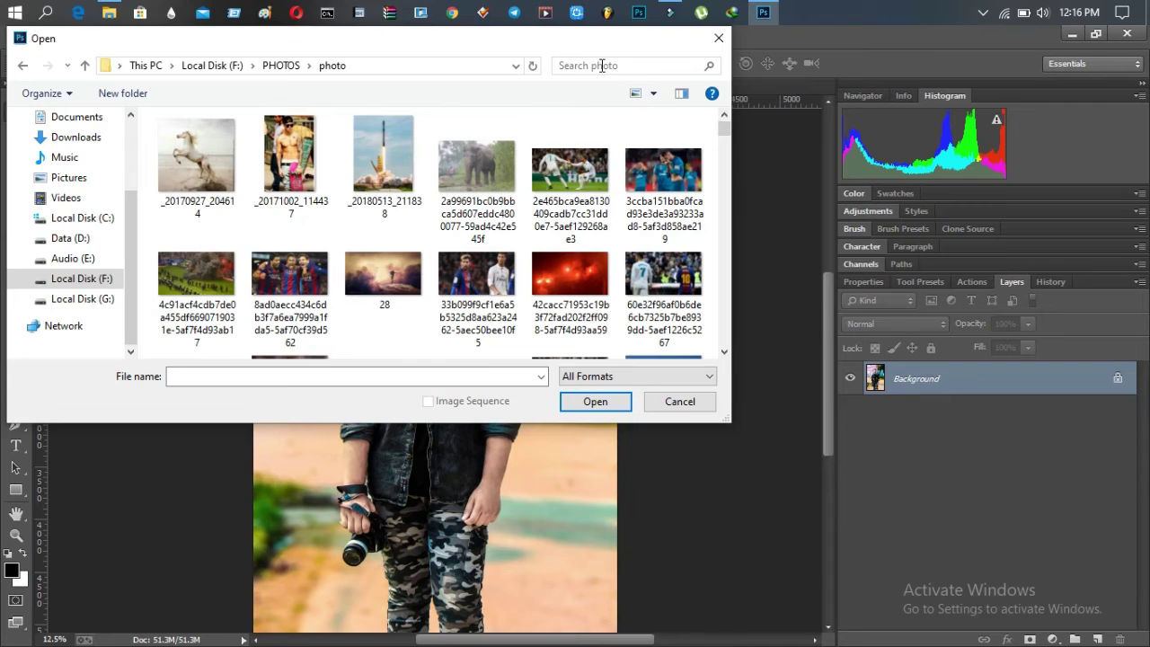
# - Search the folder for "kha" and open the black background image with the orange glow
pyautogui.click(601, 66)
pyautogui.click(593, 85)
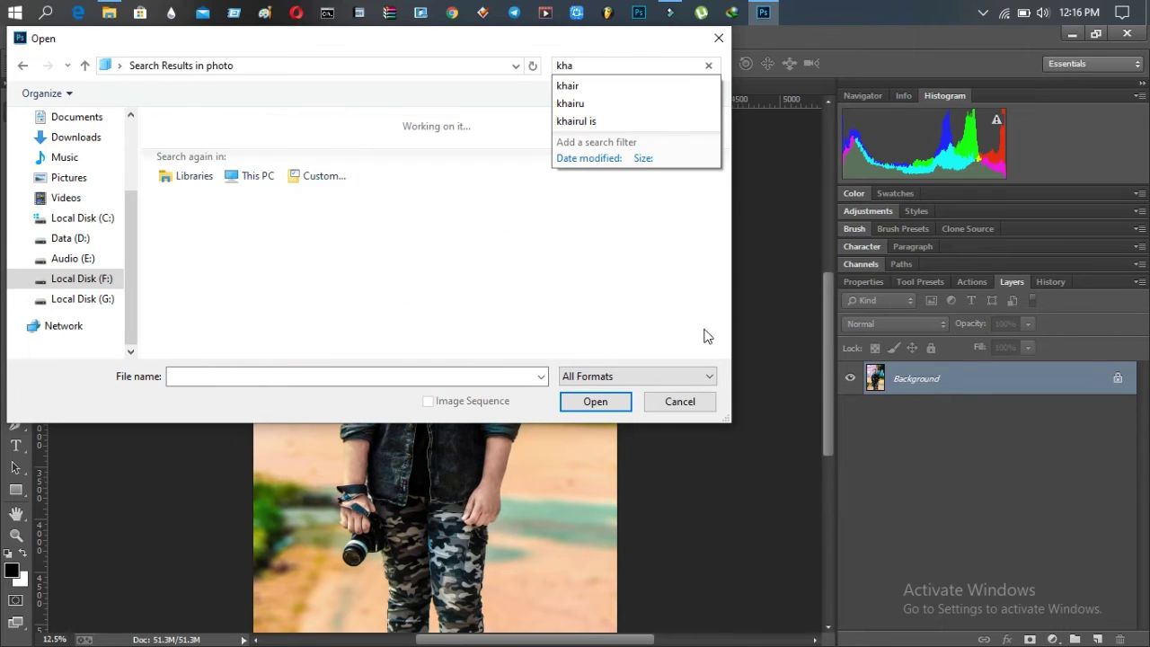
pyautogui.scroll(-2, 724, 351)
pyautogui.click(382, 266)
pyautogui.click(595, 402)
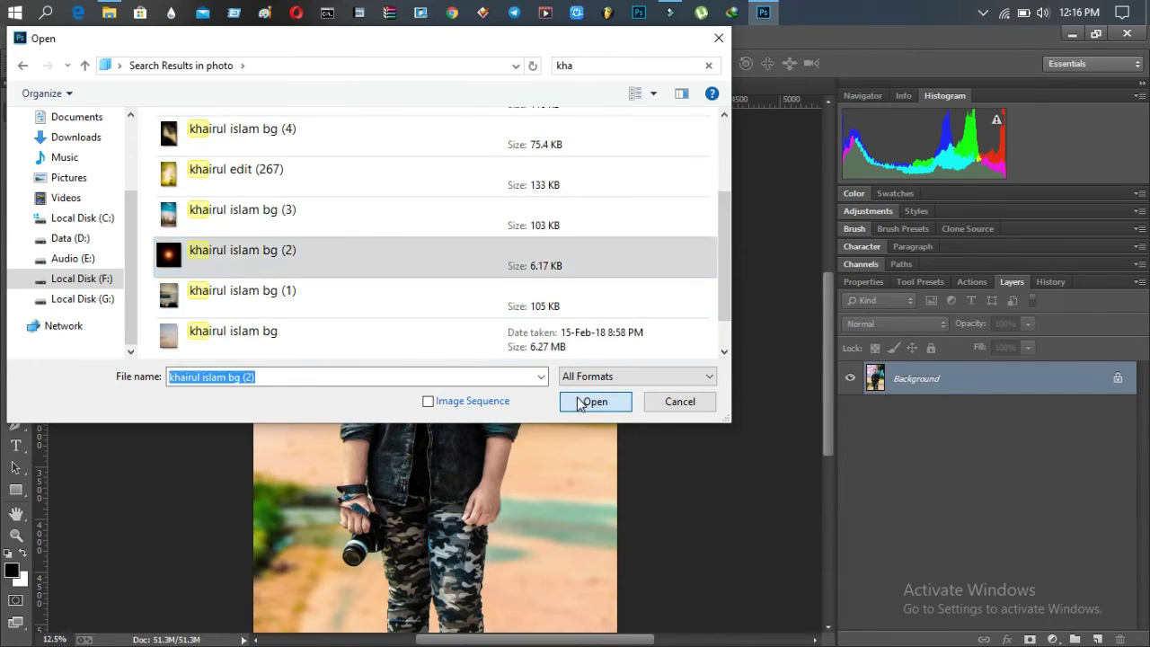
# - Bring the orange glow image into the portrait as a layer and enlarge it beside the subject's head
pyautogui.moveTo(213, 273); pyautogui.dragTo(652, 390)
pyautogui.click(378, 107)
pyautogui.moveTo(490, 304); pyautogui.dragTo(233, 237)
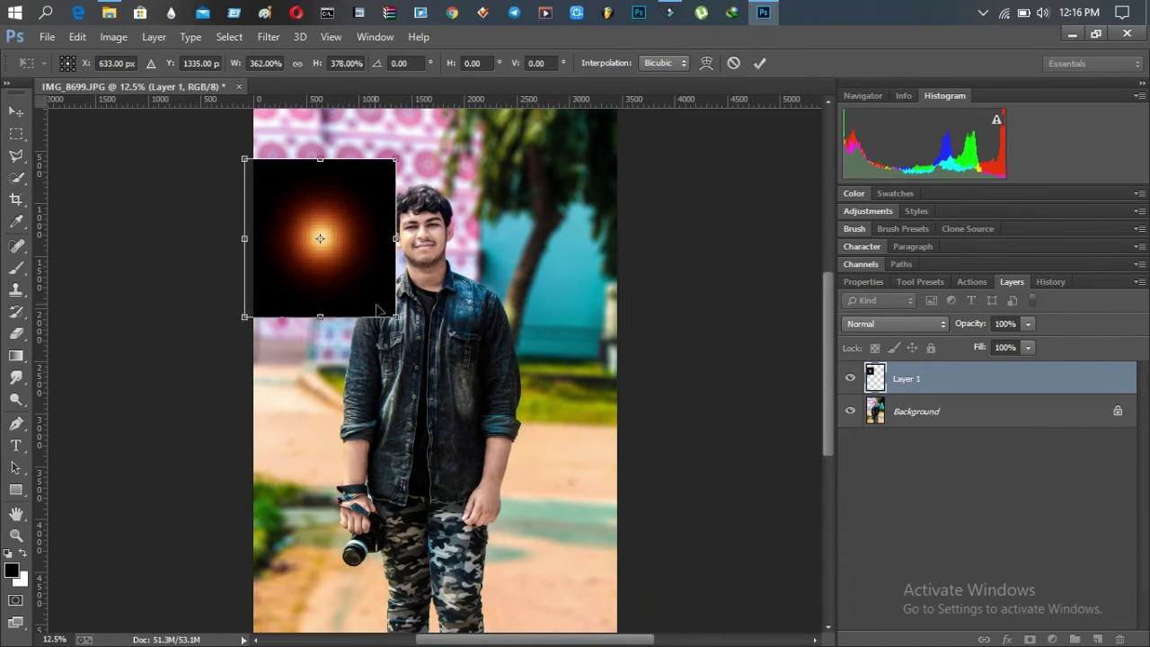
pyautogui.moveTo(393, 328); pyautogui.dragTo(427, 302)
# - Set the glow layer's blend mode to Screen and commit its transformation
pyautogui.click(857, 328)
pyautogui.click(876, 146)
pyautogui.click(759, 64)
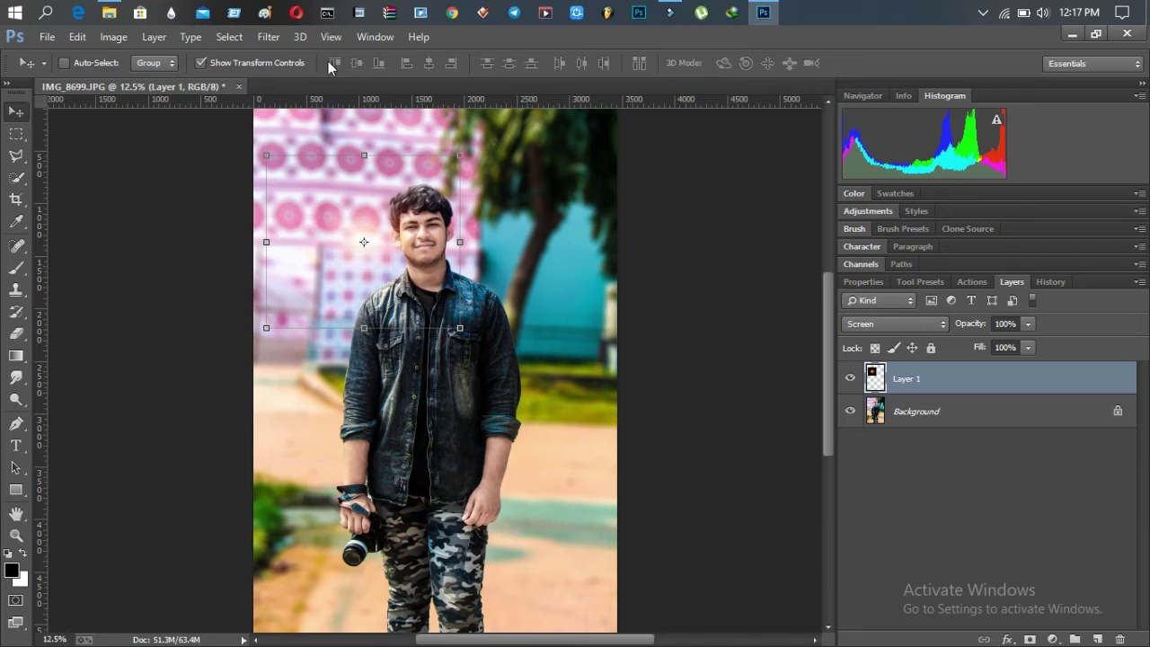
# - Apply a Motion Blur with an angle of 0° to the glow layer
pyautogui.click(272, 39)
pyautogui.moveTo(378, 239)
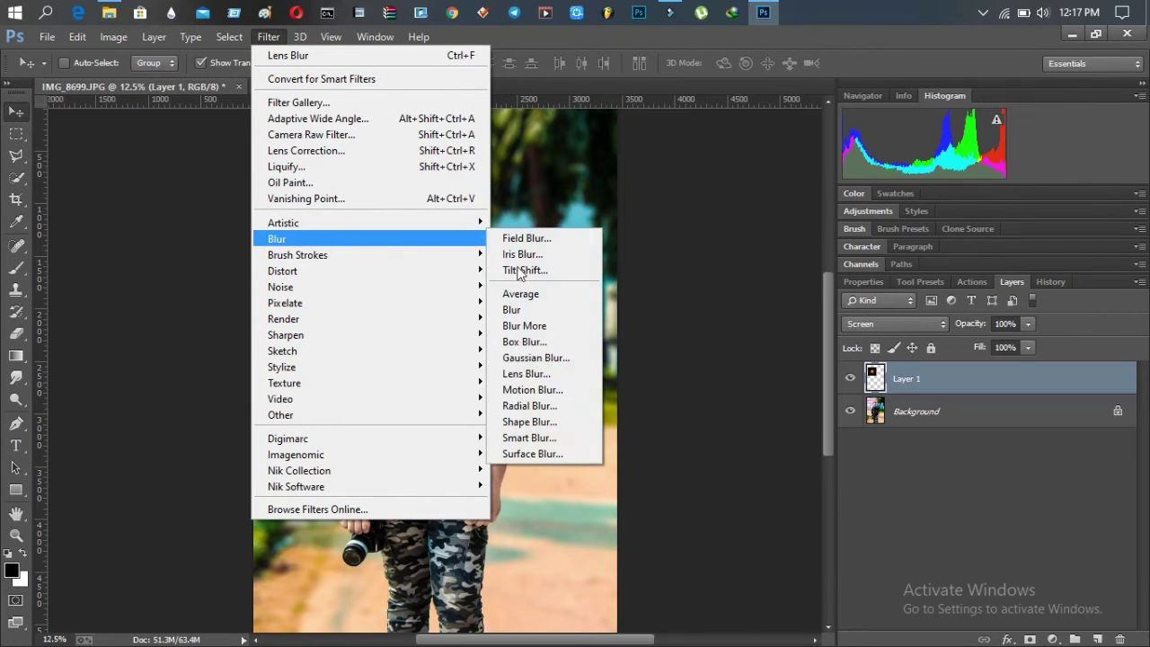
pyautogui.click(530, 389)
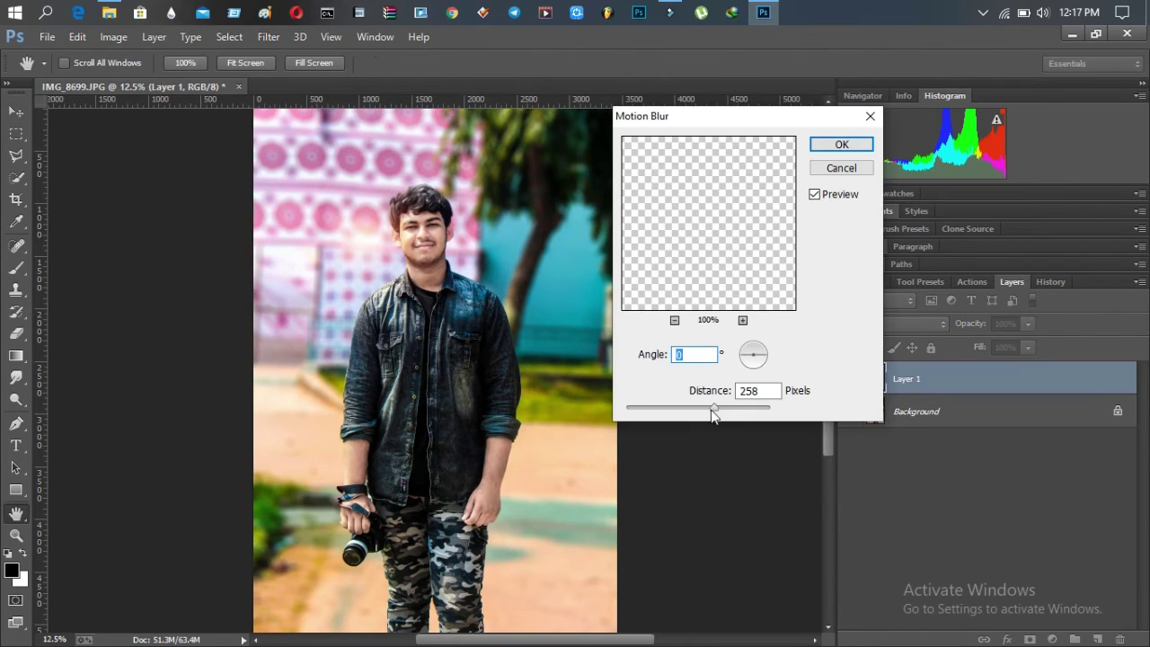
pyautogui.moveTo(738, 409)
pyautogui.mouseDown()
pyautogui.moveTo(760, 403)
pyautogui.moveTo(732, 413)
pyautogui.mouseUp()
pyautogui.click(840, 146)
pyautogui.press('v')
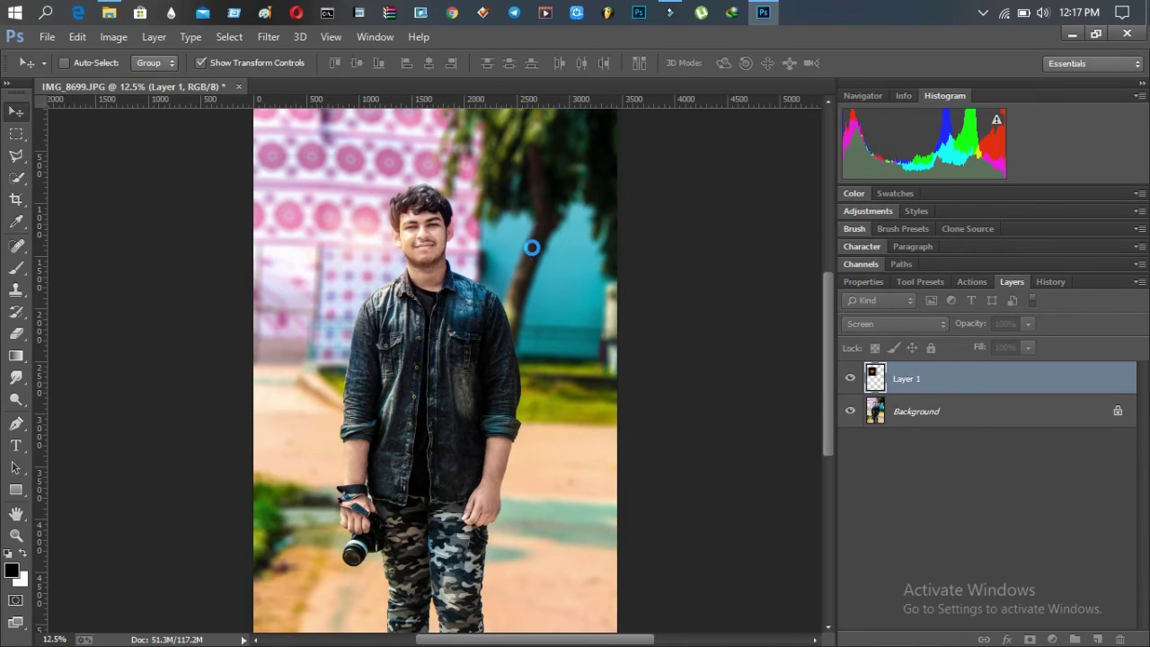
# - Open the Background layer in the Camera Raw Filter and set luminance to Yellows +23, Greens +14, Aquas +38 and Blues +21
pyautogui.click(932, 416)
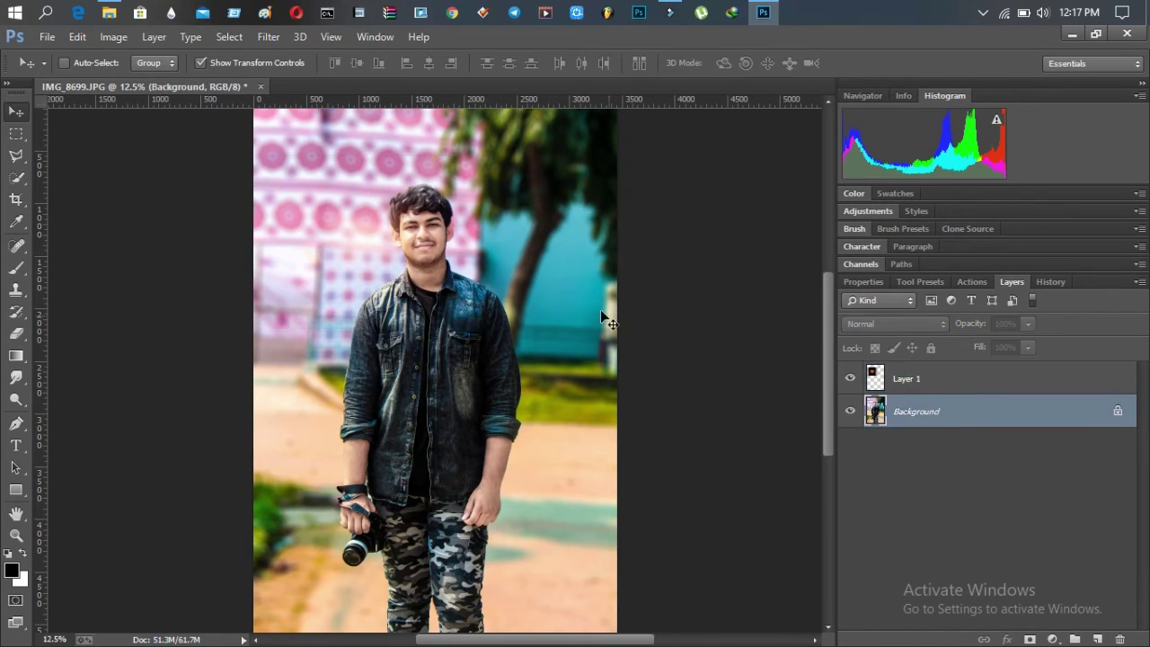
pyautogui.click(278, 36)
pyautogui.click(384, 147)
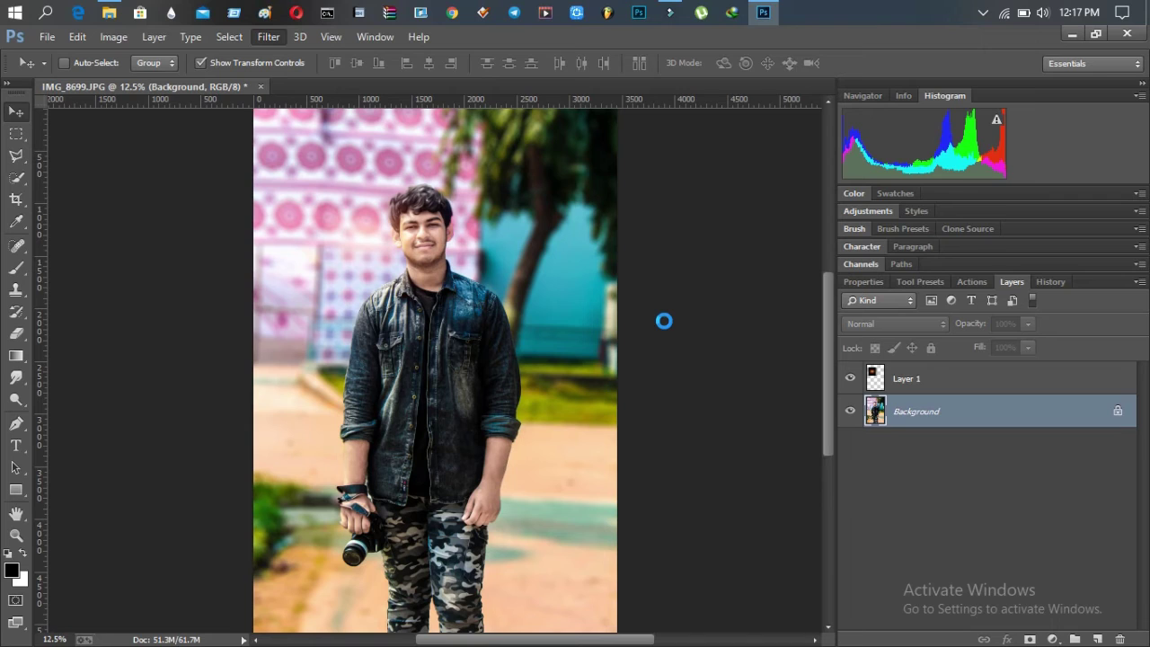
pyautogui.moveTo(936, 438); pyautogui.dragTo(960, 501)
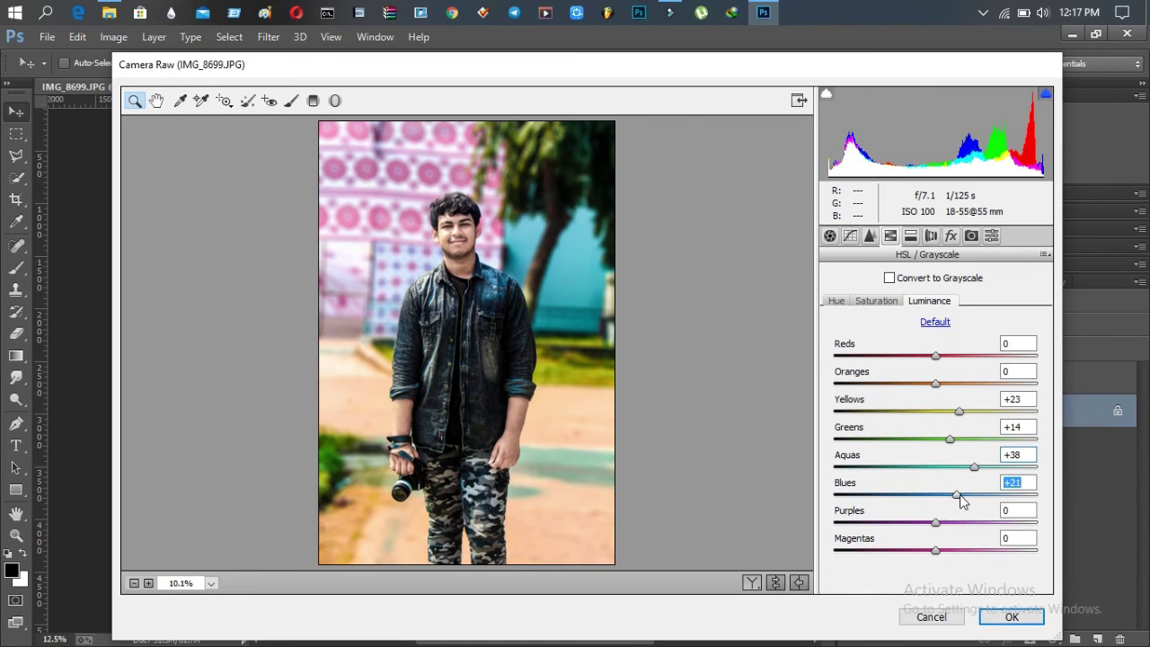
# - Set the Camera Raw saturation to Yellows +51, Greens +43, Aquas +54 and Blues +34
pyautogui.click(888, 301)
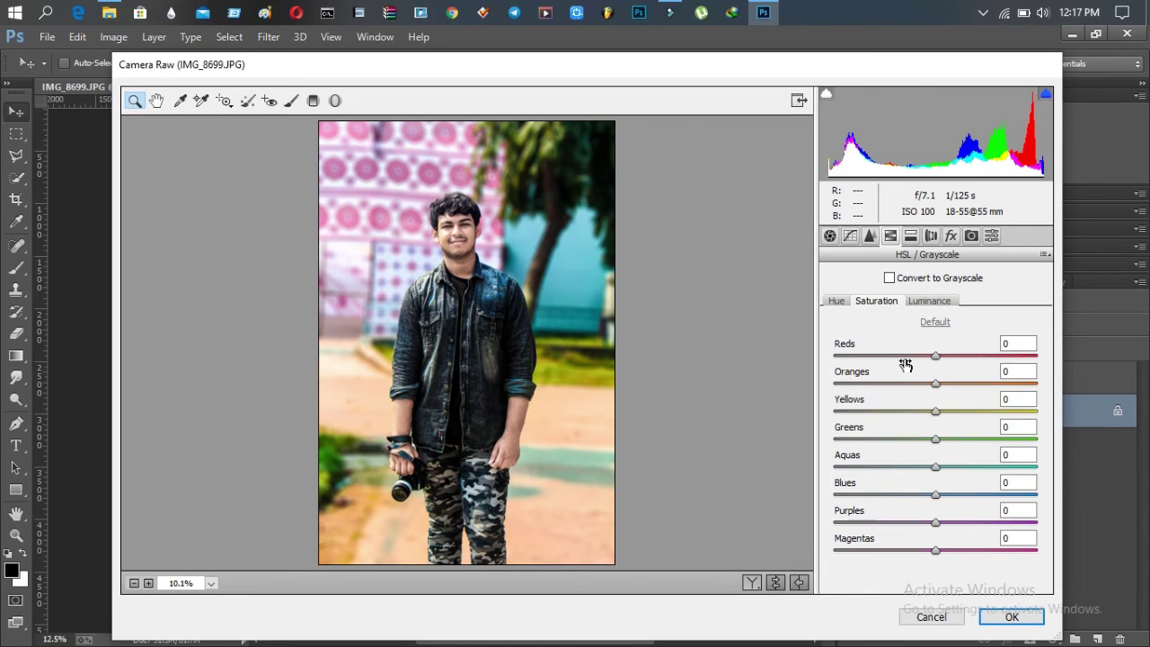
pyautogui.moveTo(937, 412); pyautogui.dragTo(985, 411)
pyautogui.moveTo(935, 439); pyautogui.dragTo(990, 467)
pyautogui.moveTo(936, 494); pyautogui.dragTo(970, 494)
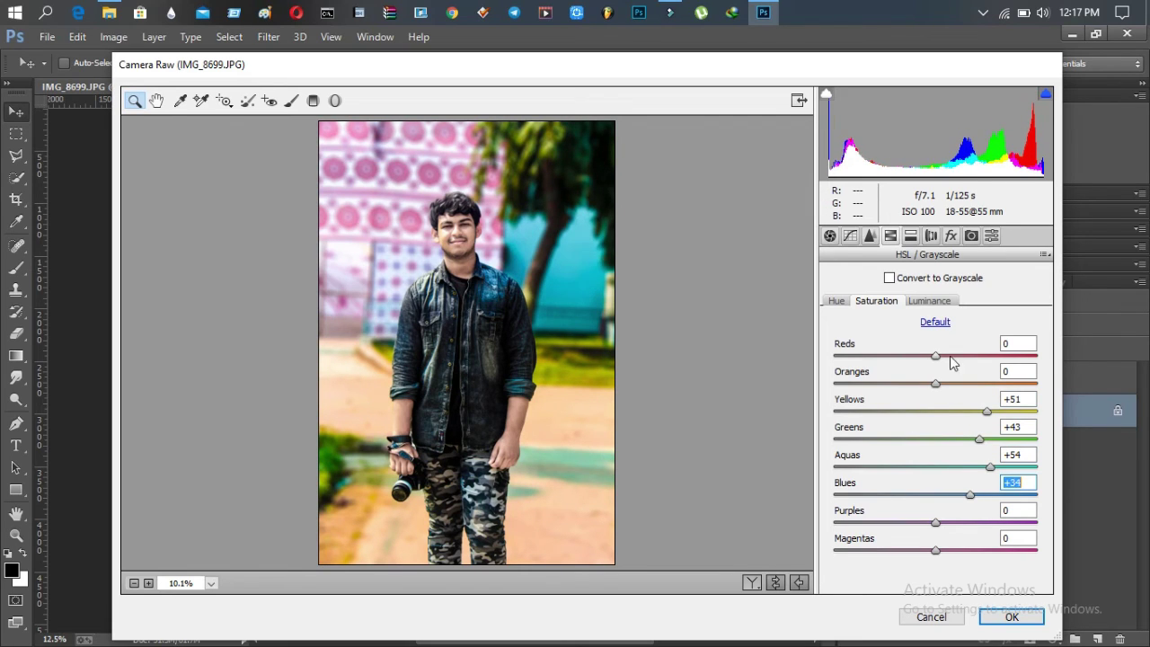
# - Set the Camera Raw hue to Yellows -42, Greens -100, Aquas +28 and Blues -64, and apply the filter
pyautogui.click(929, 302)
pyautogui.click(846, 303)
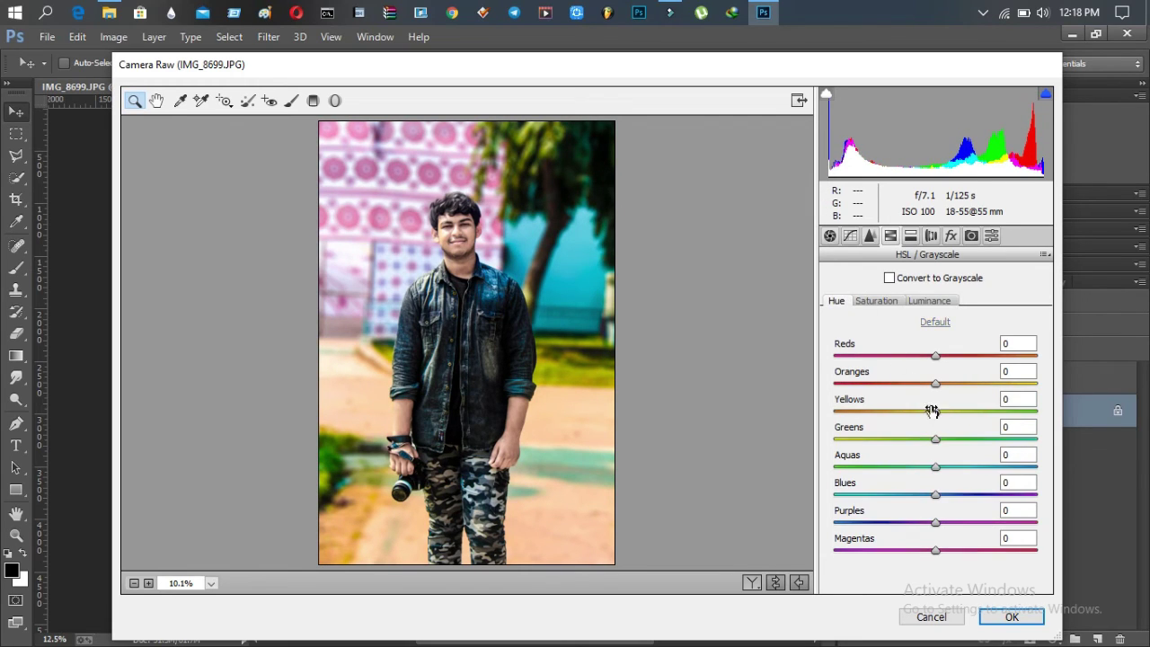
pyautogui.moveTo(935, 411); pyautogui.dragTo(834, 441)
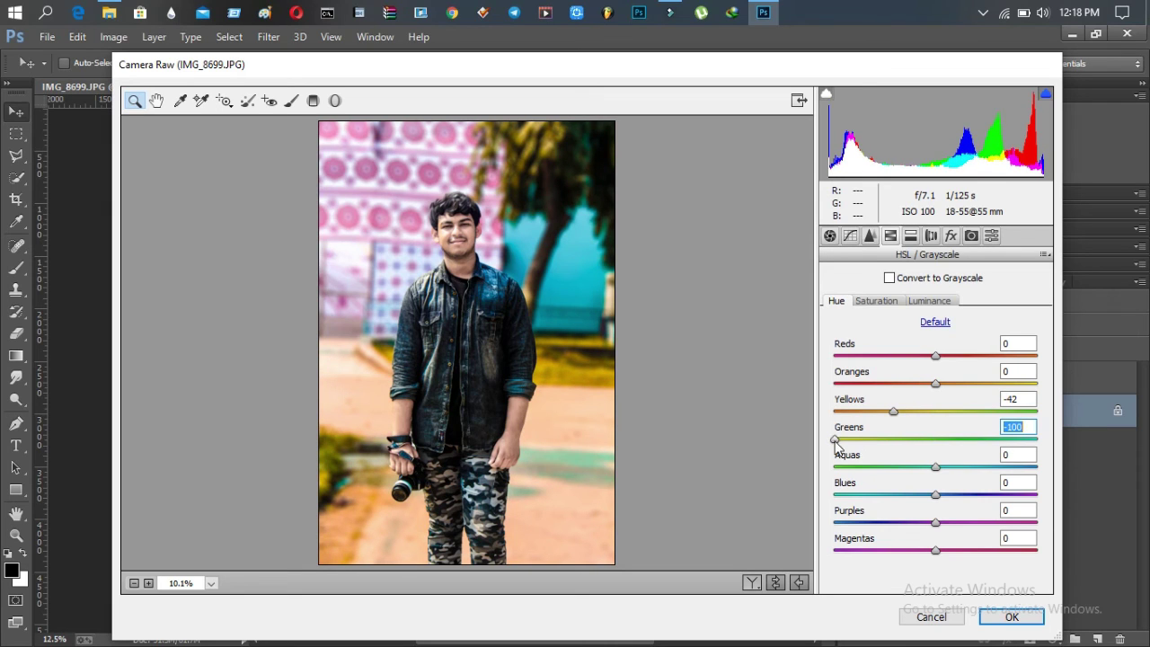
pyautogui.moveTo(936, 466); pyautogui.dragTo(869, 505)
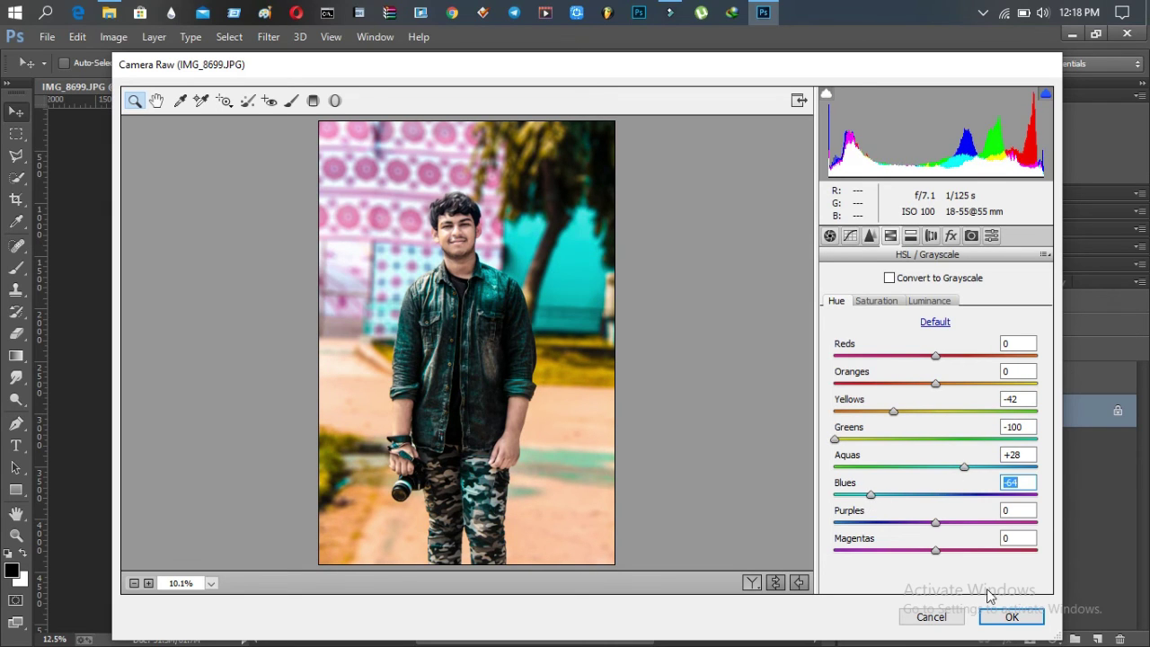
pyautogui.click(1011, 618)
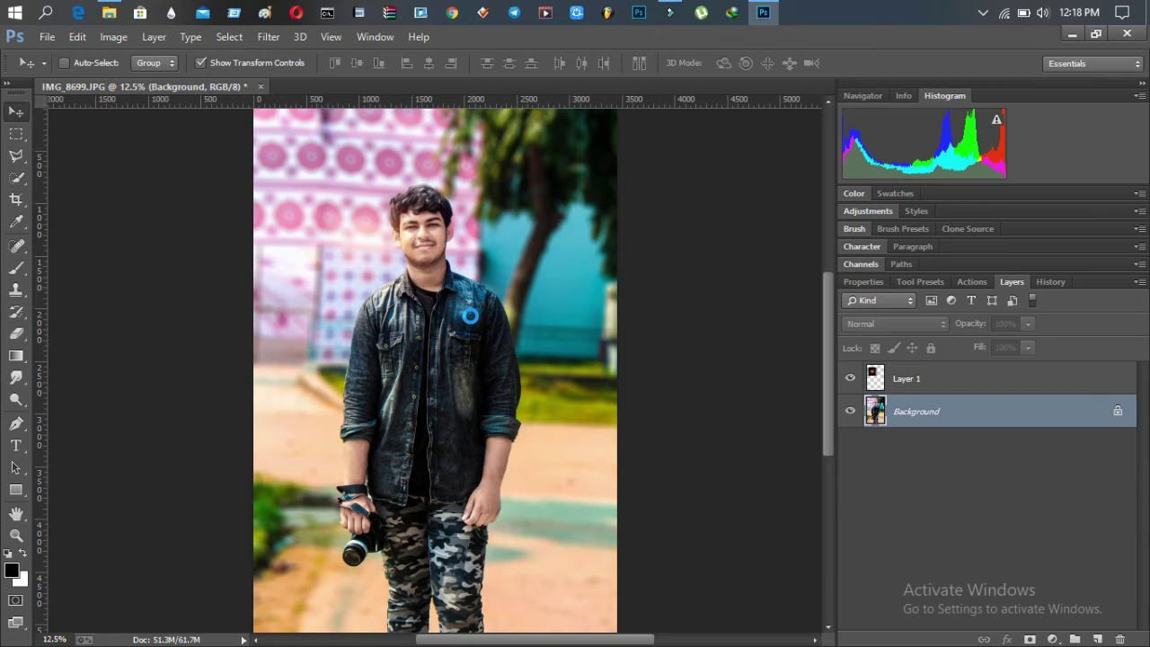
# - Apply a Hue/Saturation adjustment to the Background layer with hue -2 and saturation +11
pyautogui.click(112, 38)
pyautogui.moveTo(148, 80)
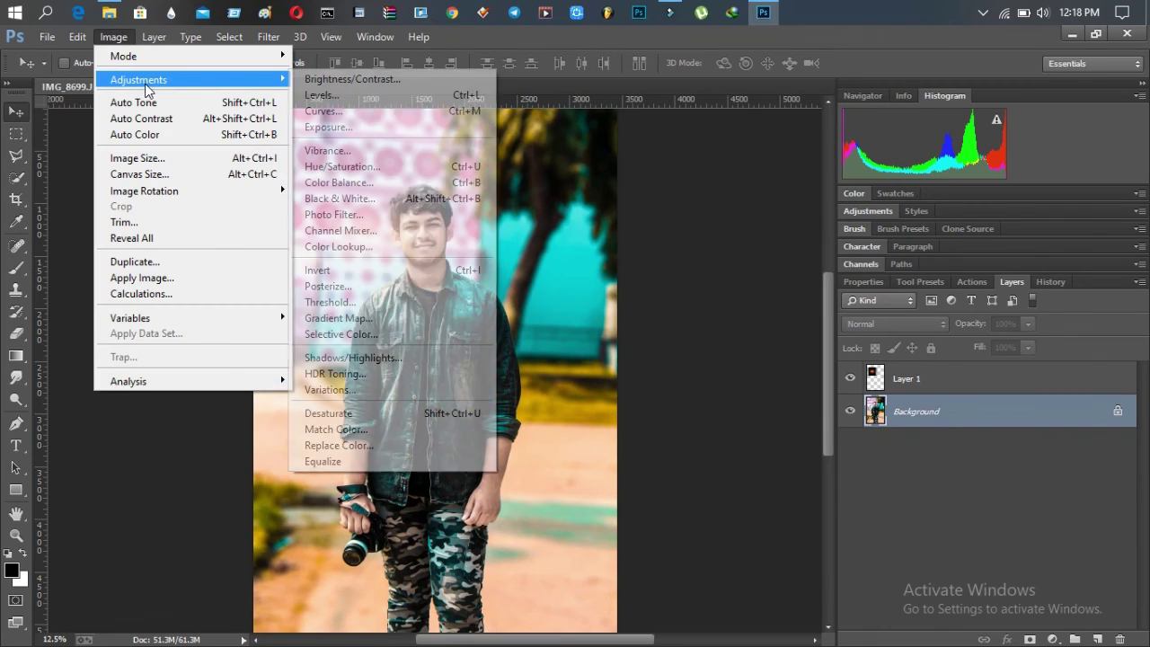
pyautogui.click(378, 166)
pyautogui.moveTo(885, 244); pyautogui.dragTo(883, 239)
pyautogui.click(880, 278)
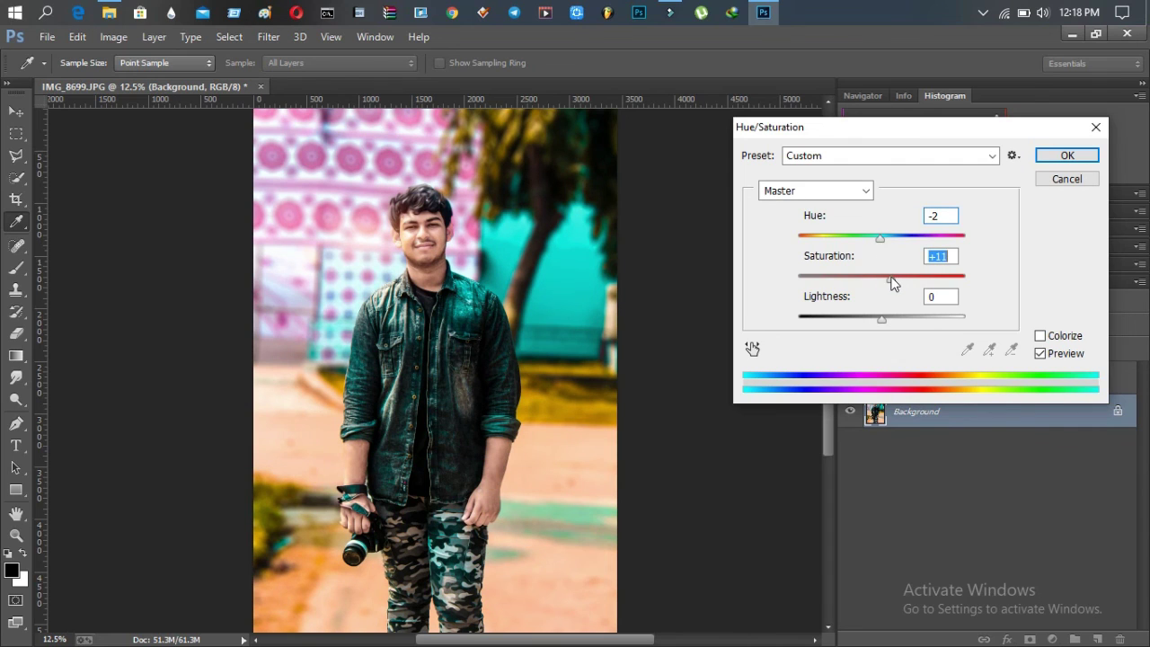
pyautogui.click(1067, 156)
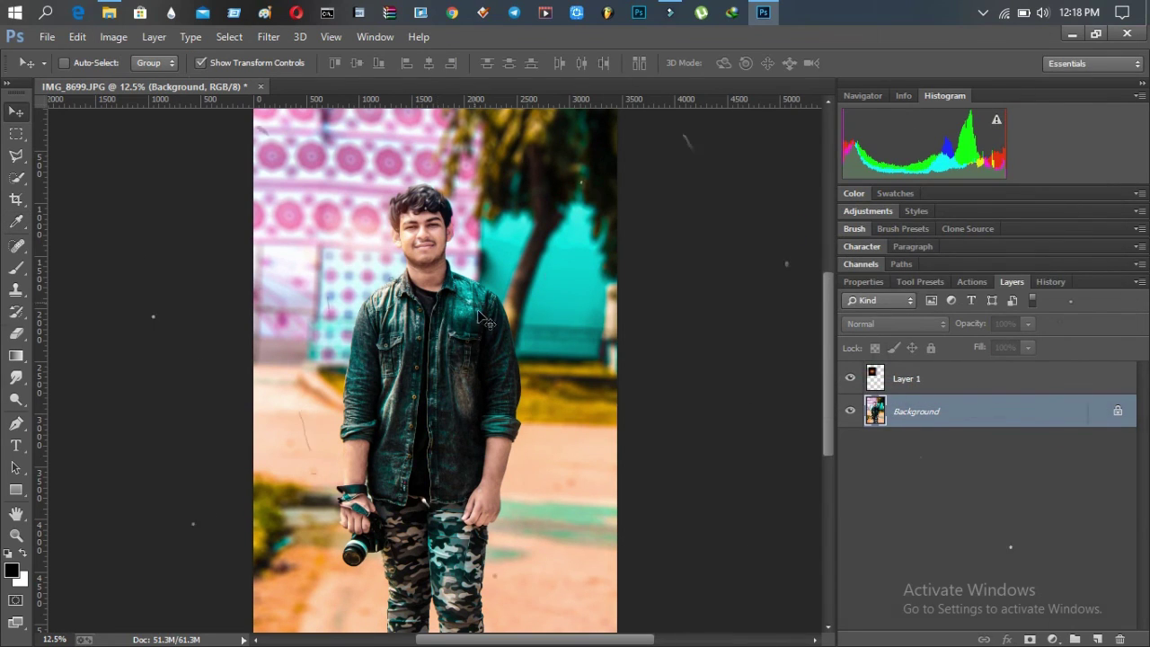